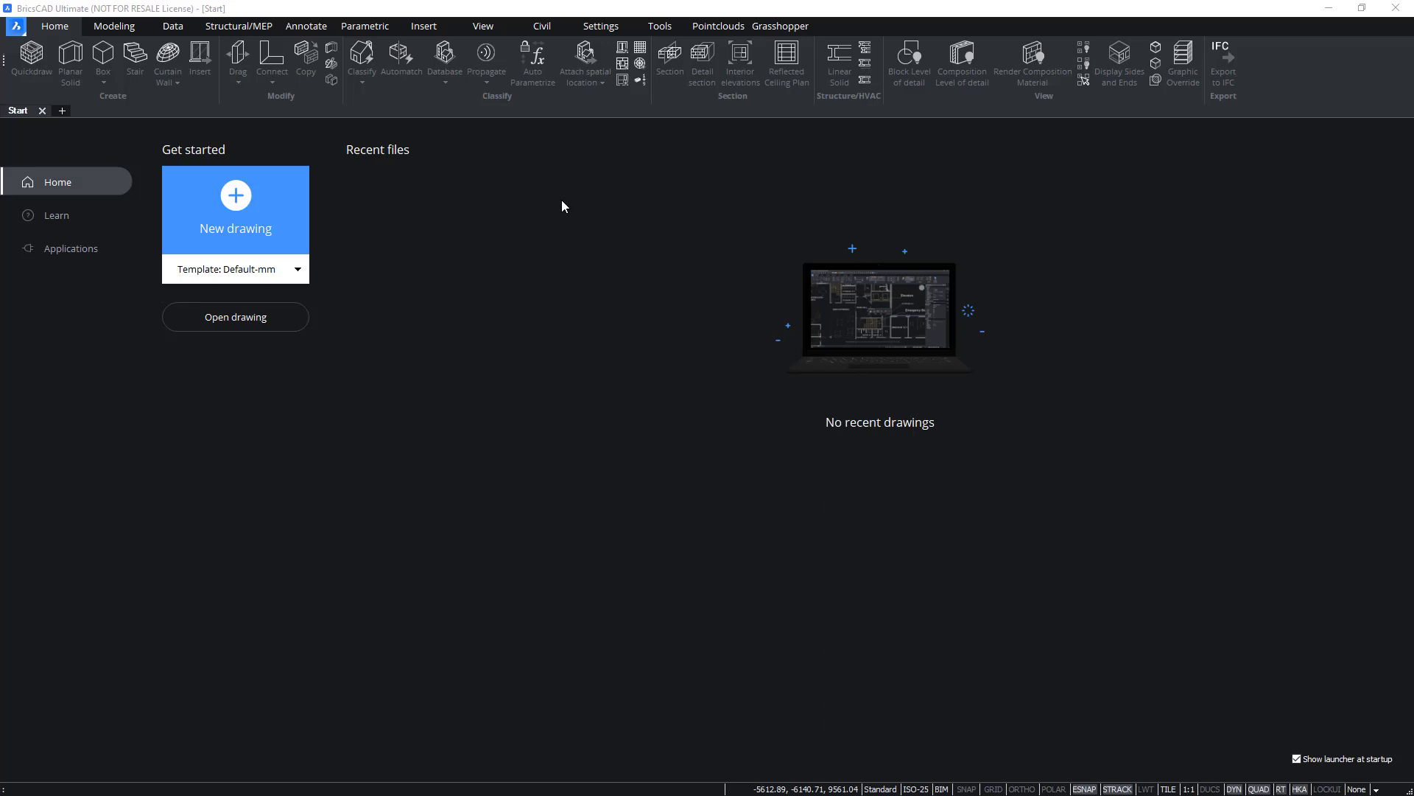
Step: Open the drawing 09.dwg to display its 3D building model
left_click(258, 315)
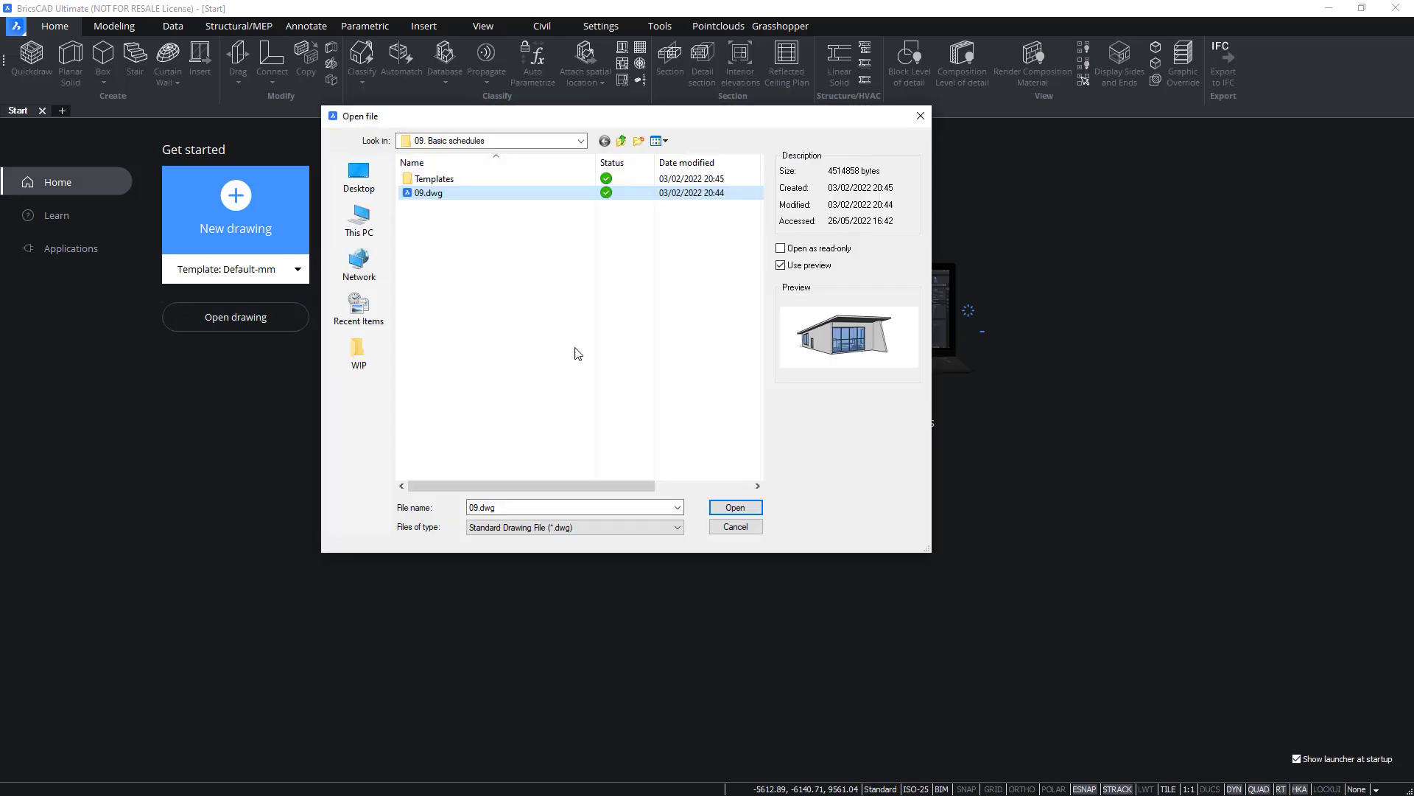
left_click(744, 510)
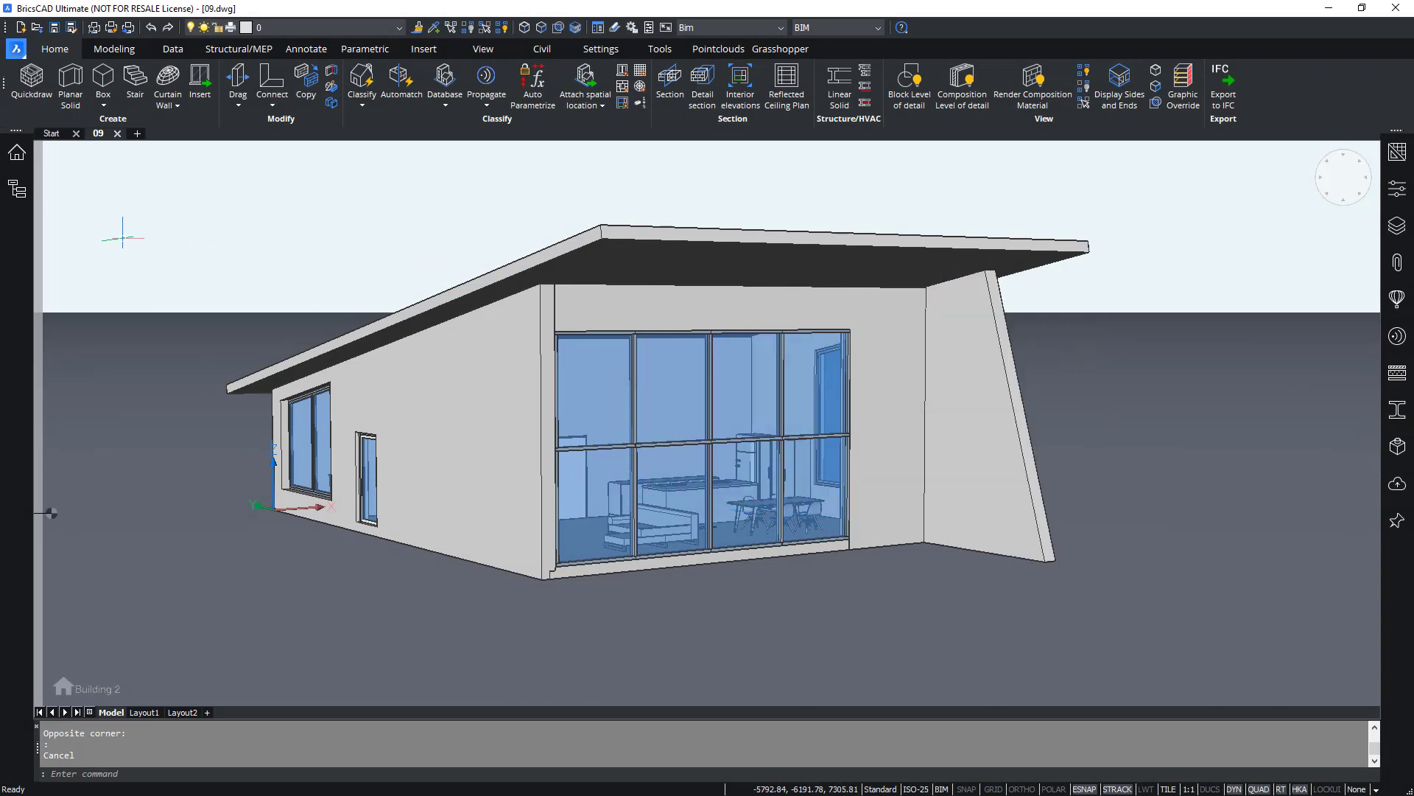
Step: Show the BIM Project Browser's Files list and its options for adding project items
left_click(9, 170)
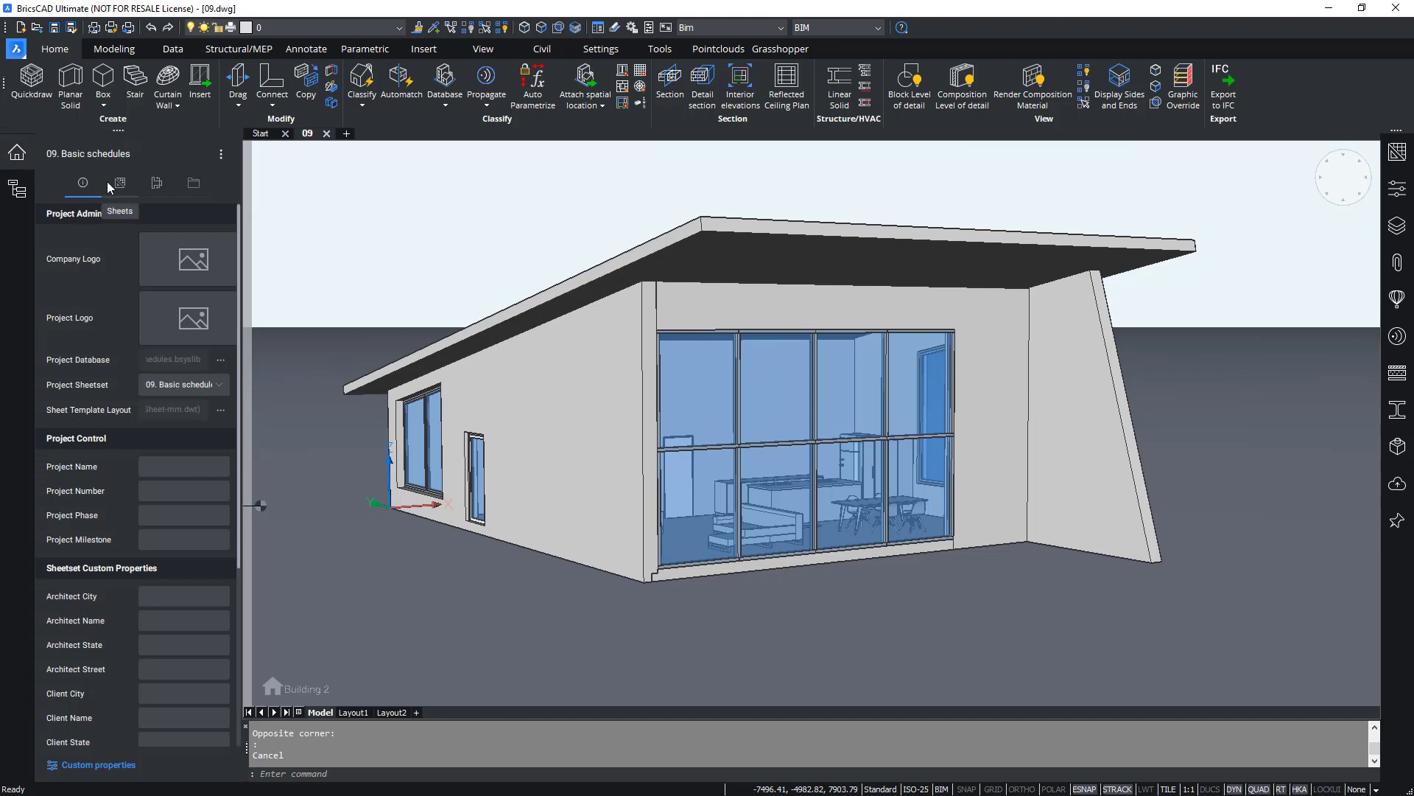
left_click(188, 186)
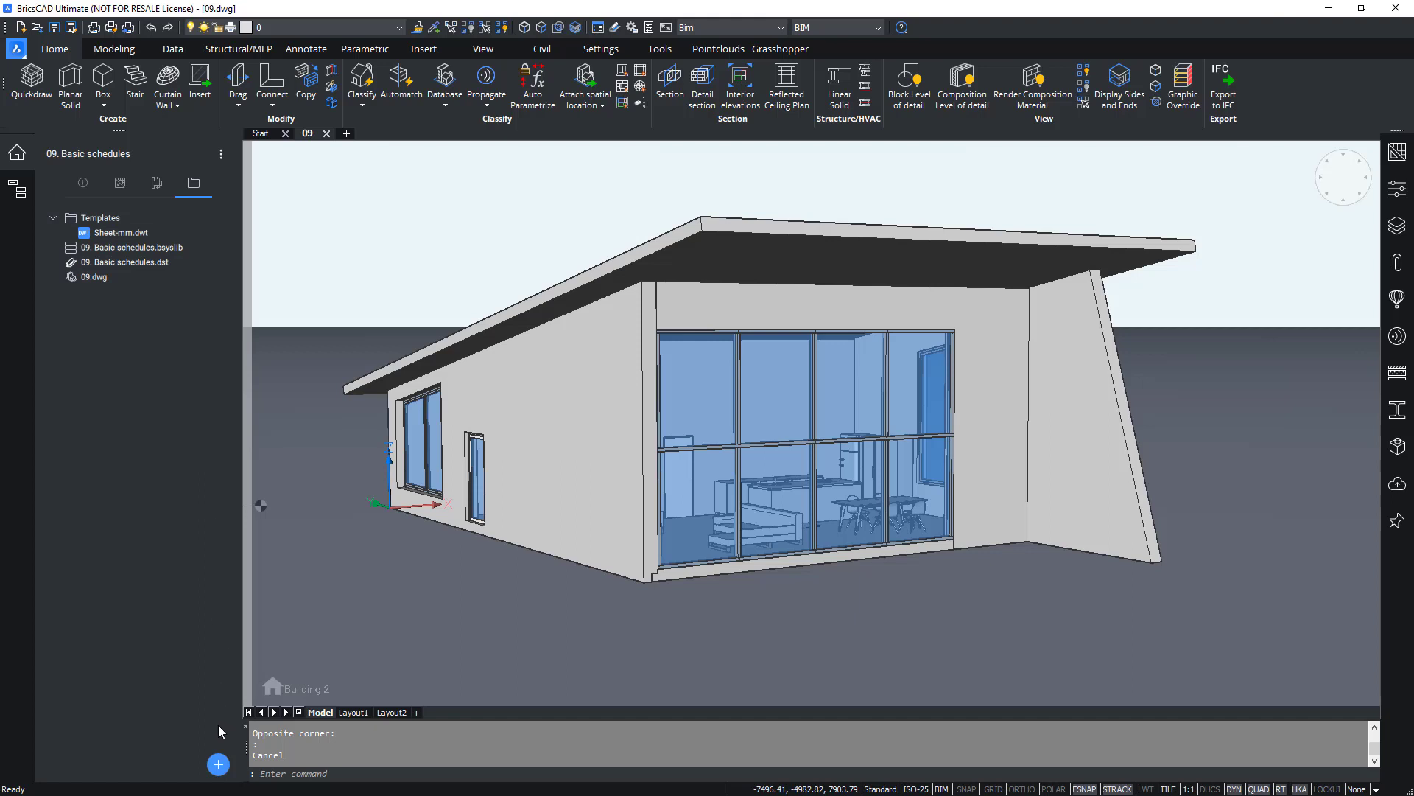
left_click(217, 765)
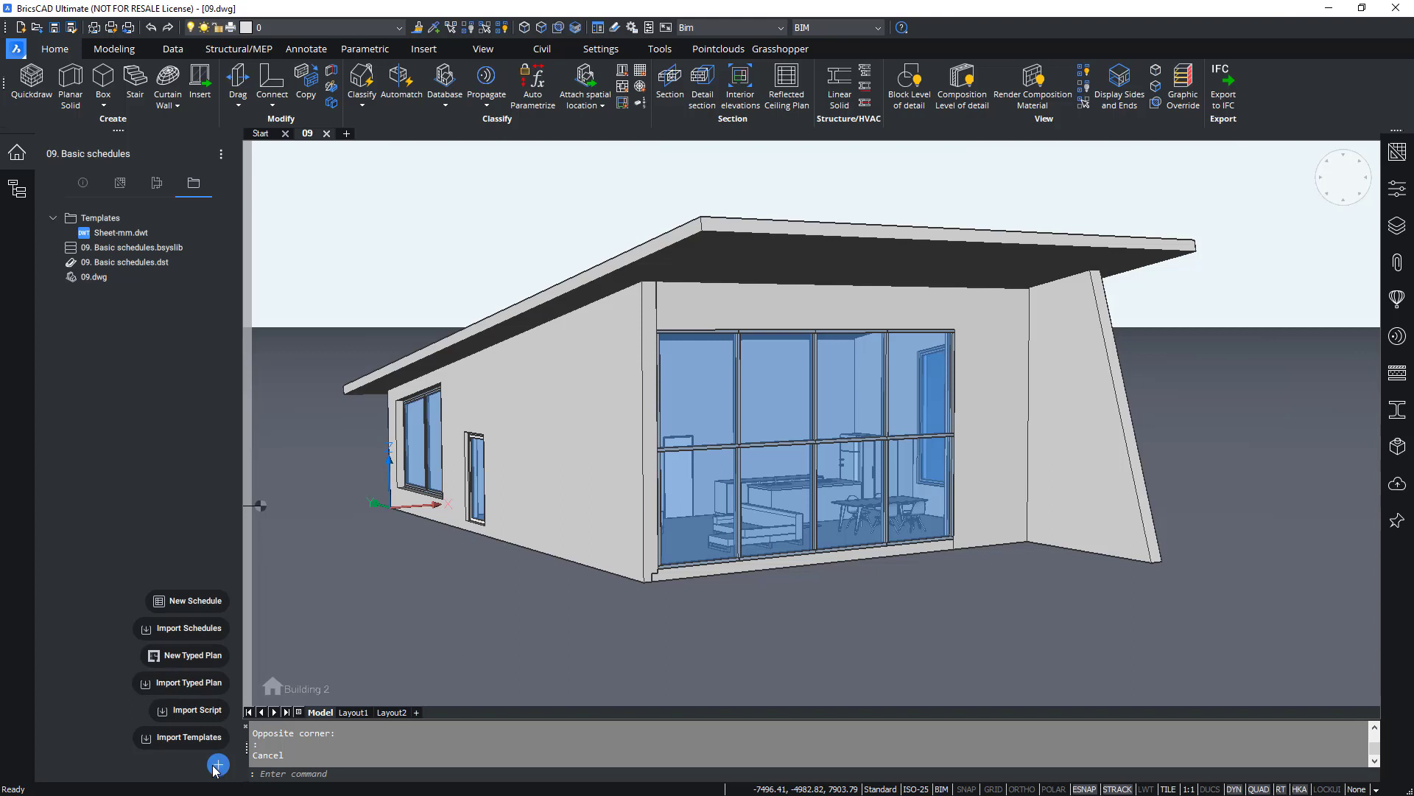
Step: Import the Windows (BIM), Doors (BIM), Slabs (IFC2x3) and Walls (IFC2x3) schedule definitions
left_click(199, 638)
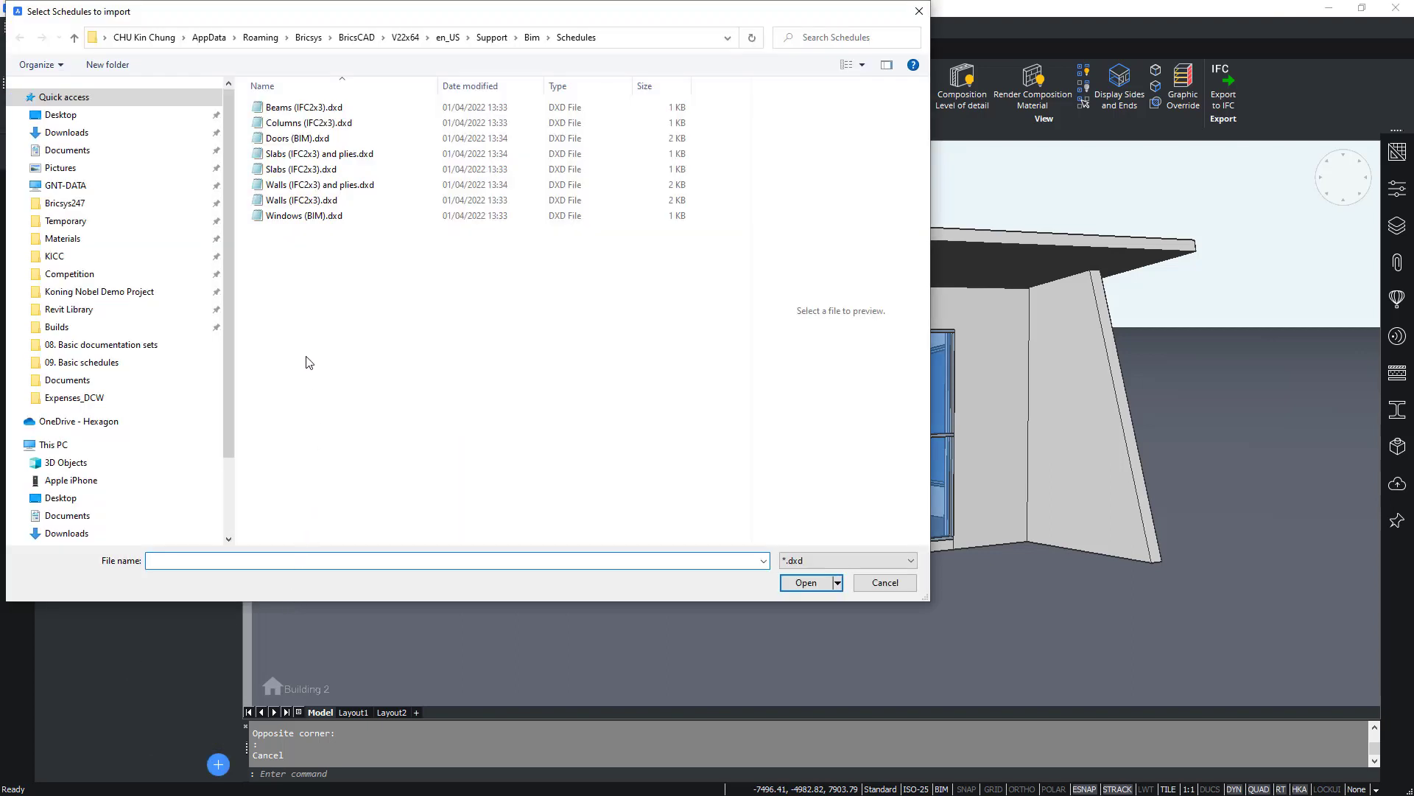
left_click(299, 216)
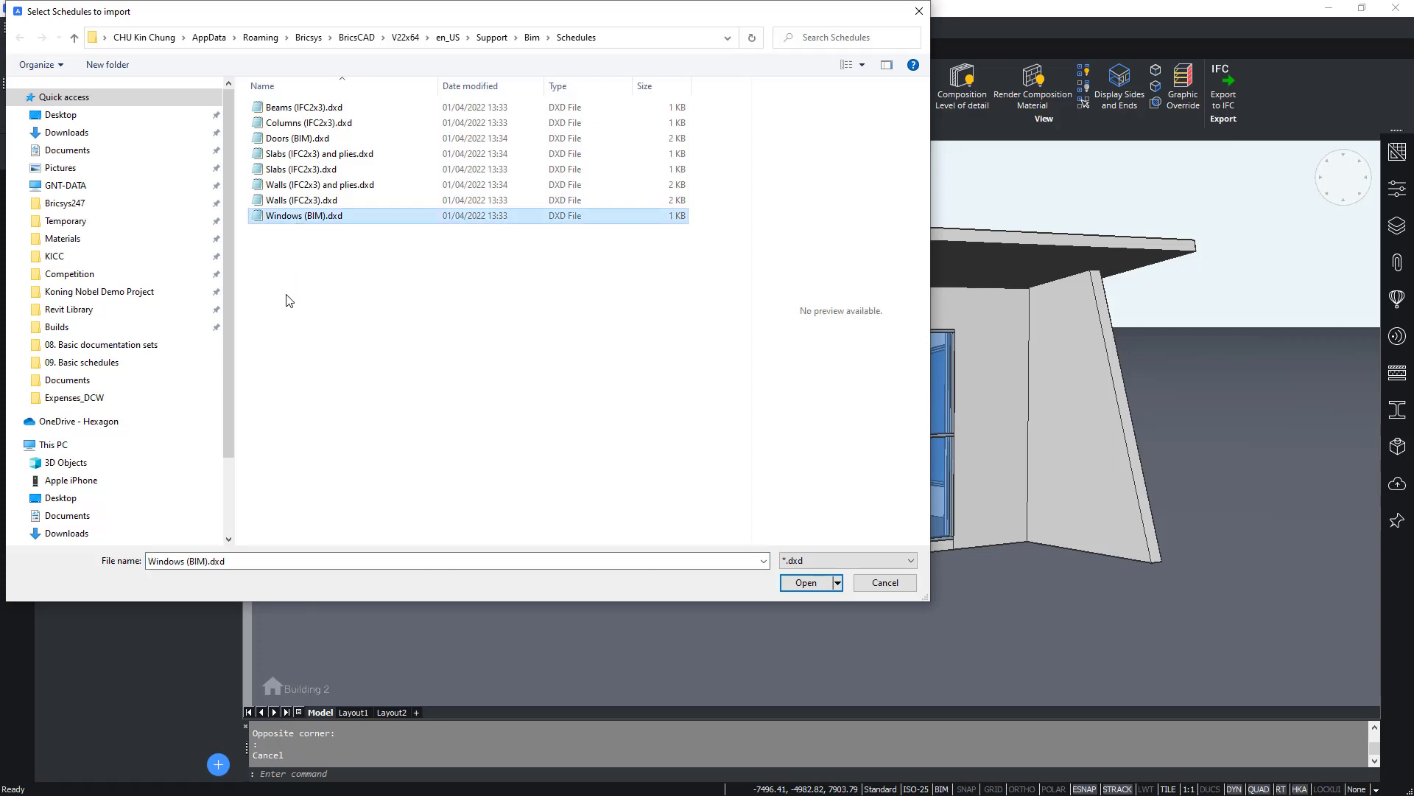
left_click(296, 141, "ctrl")
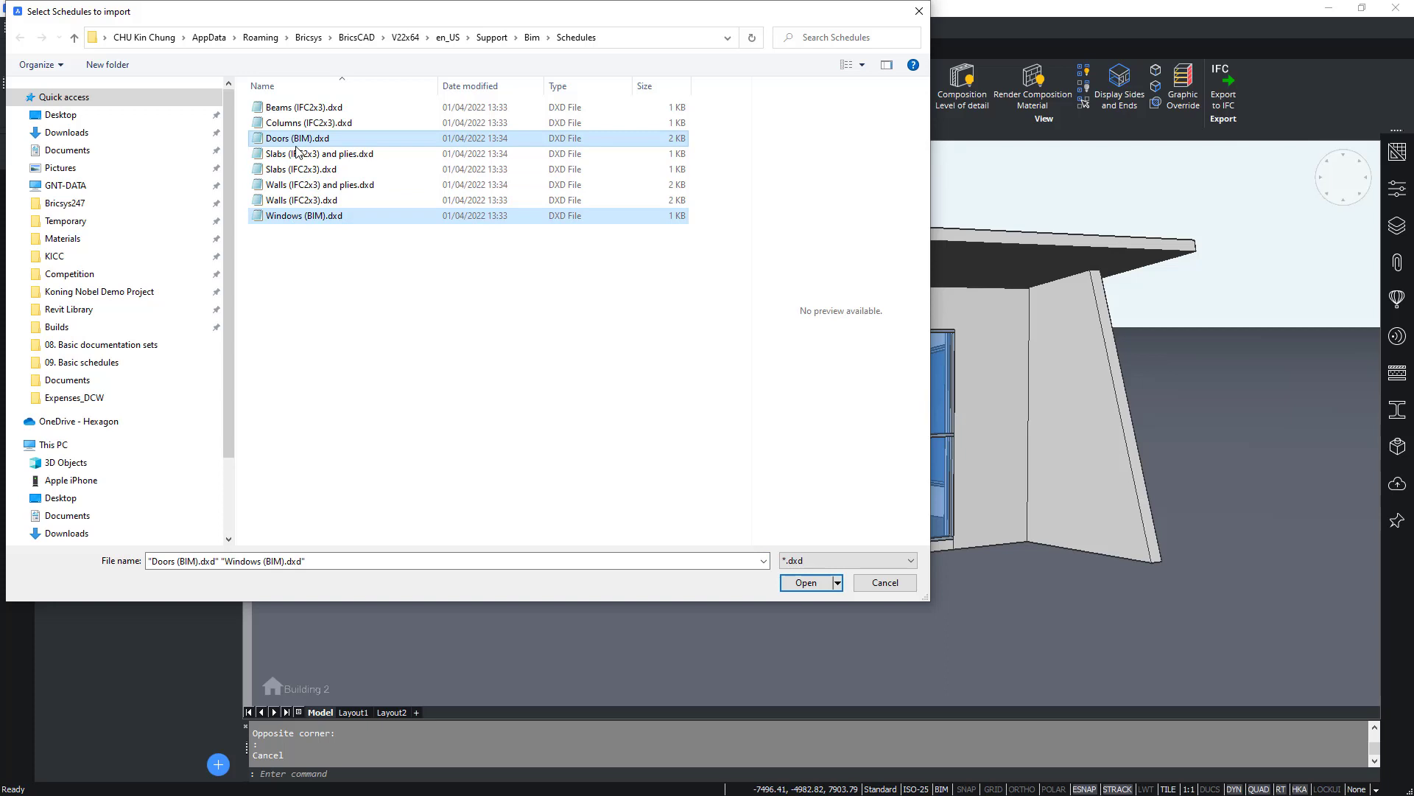
left_click(313, 170, "ctrl")
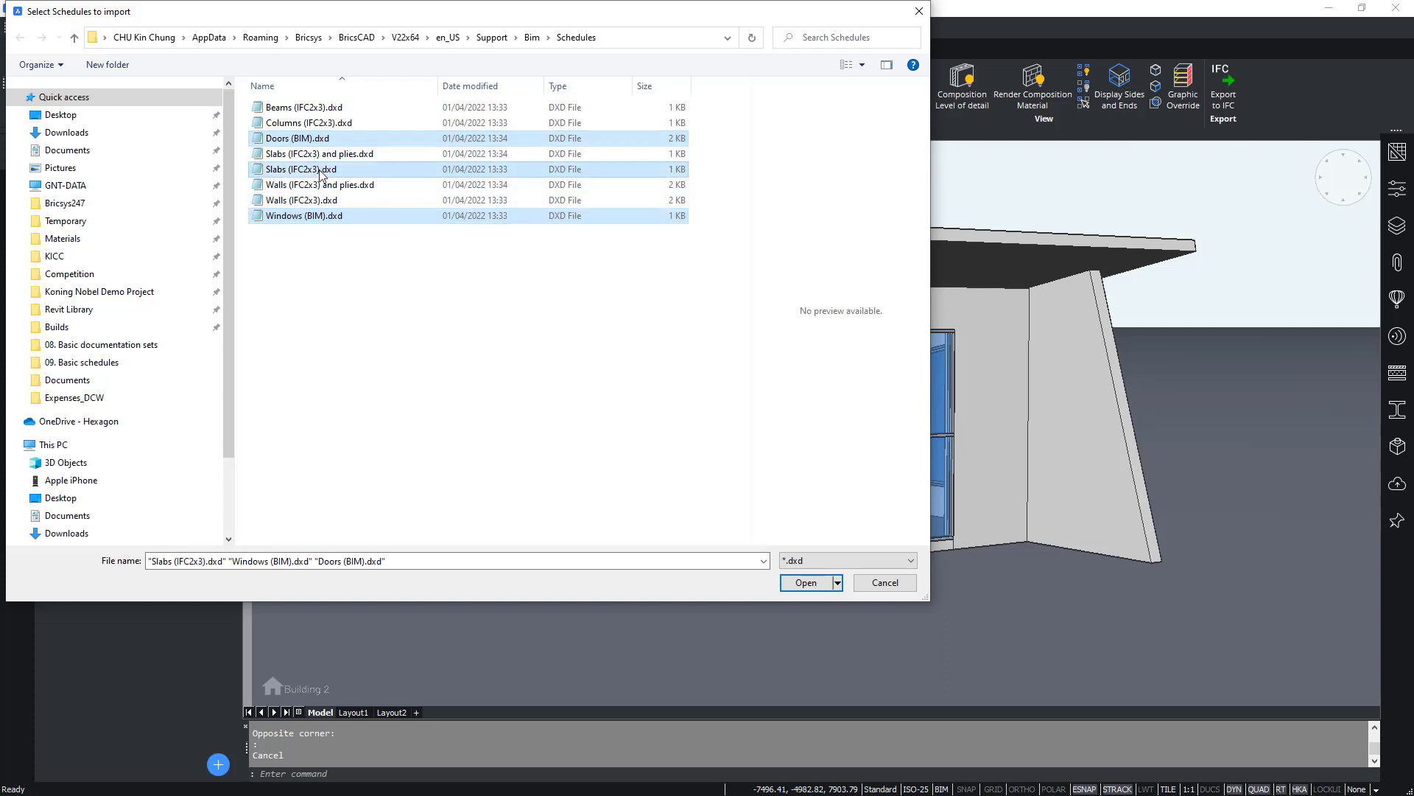
left_click(307, 200, "ctrl")
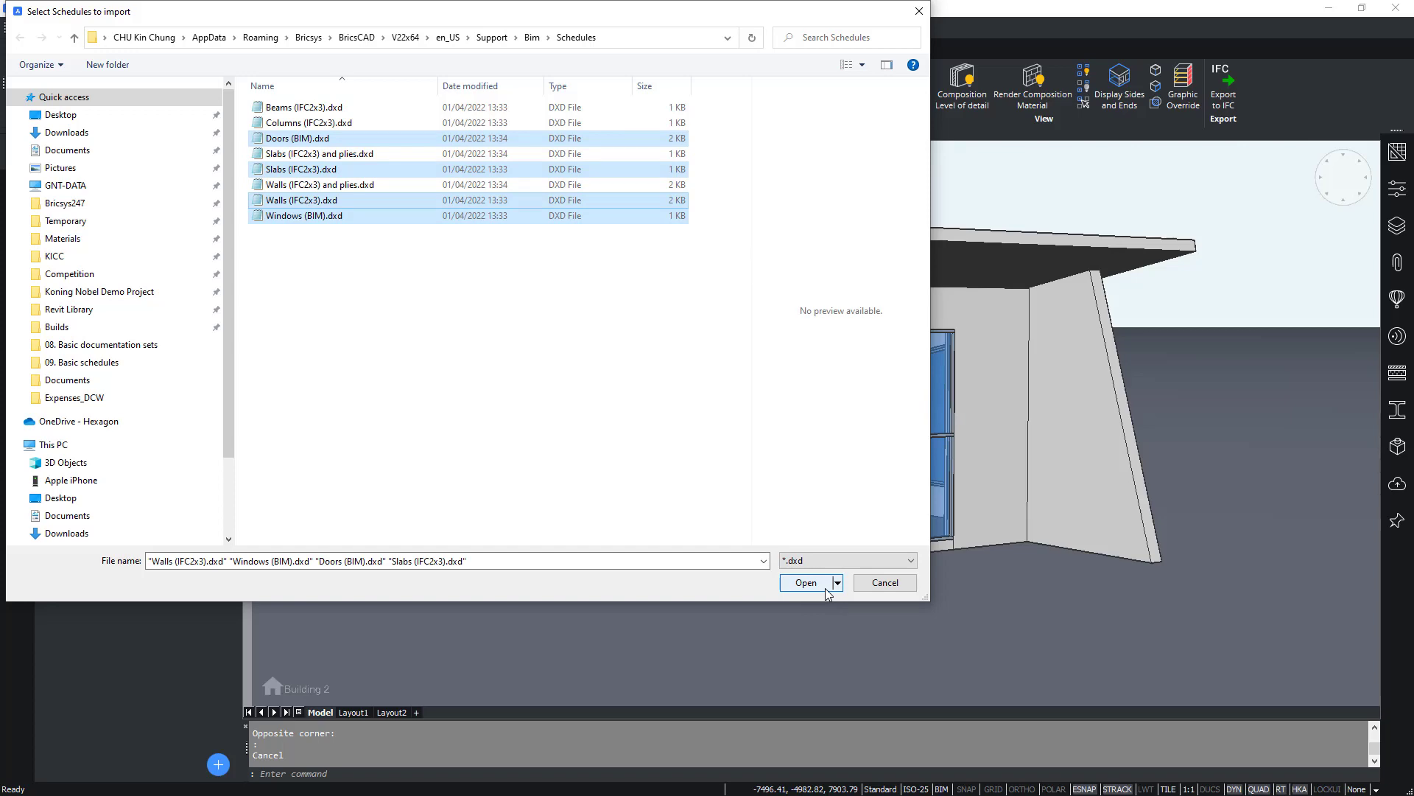
left_click(806, 583)
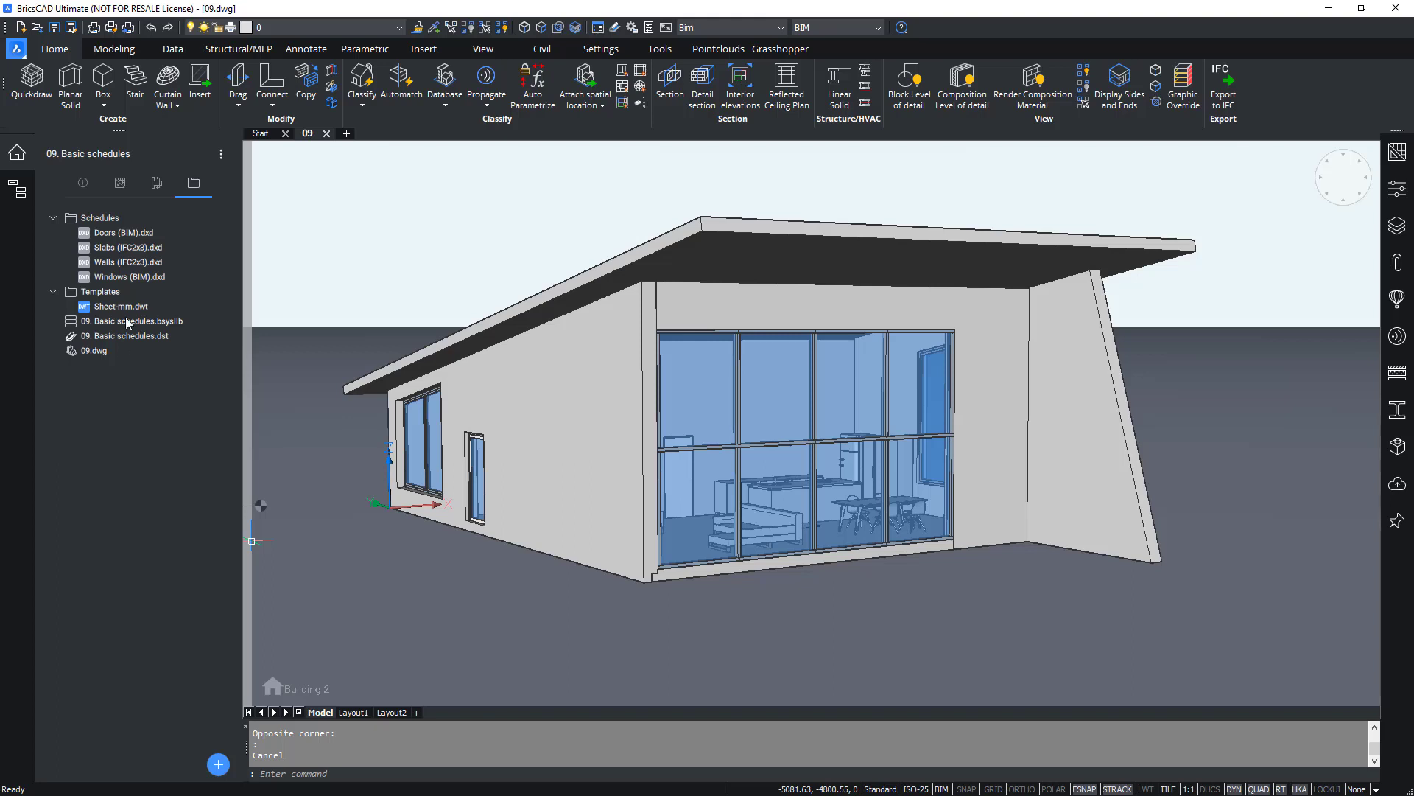
Step: Create a sheet named New Sheet in the project's Sheets list
left_click(131, 187)
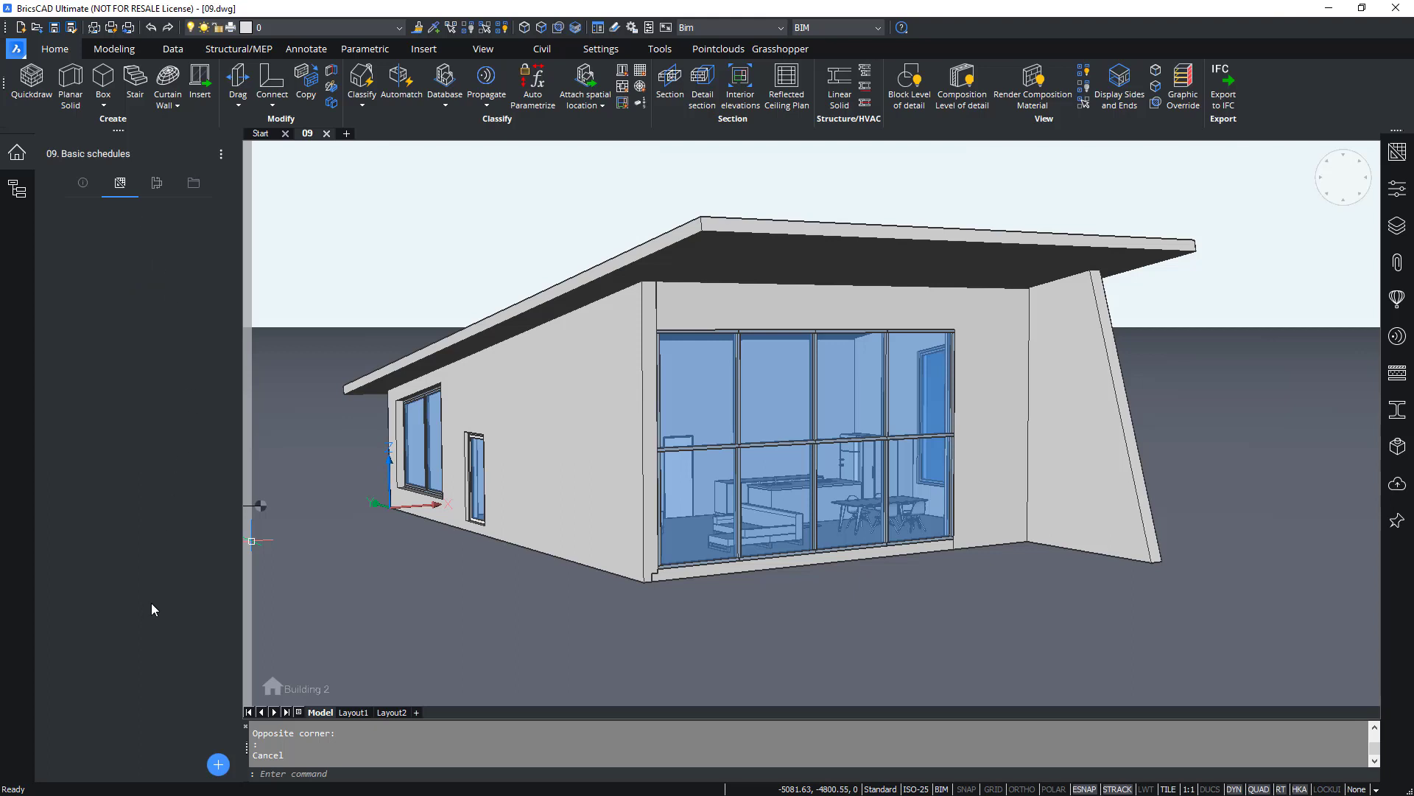
left_click(219, 764)
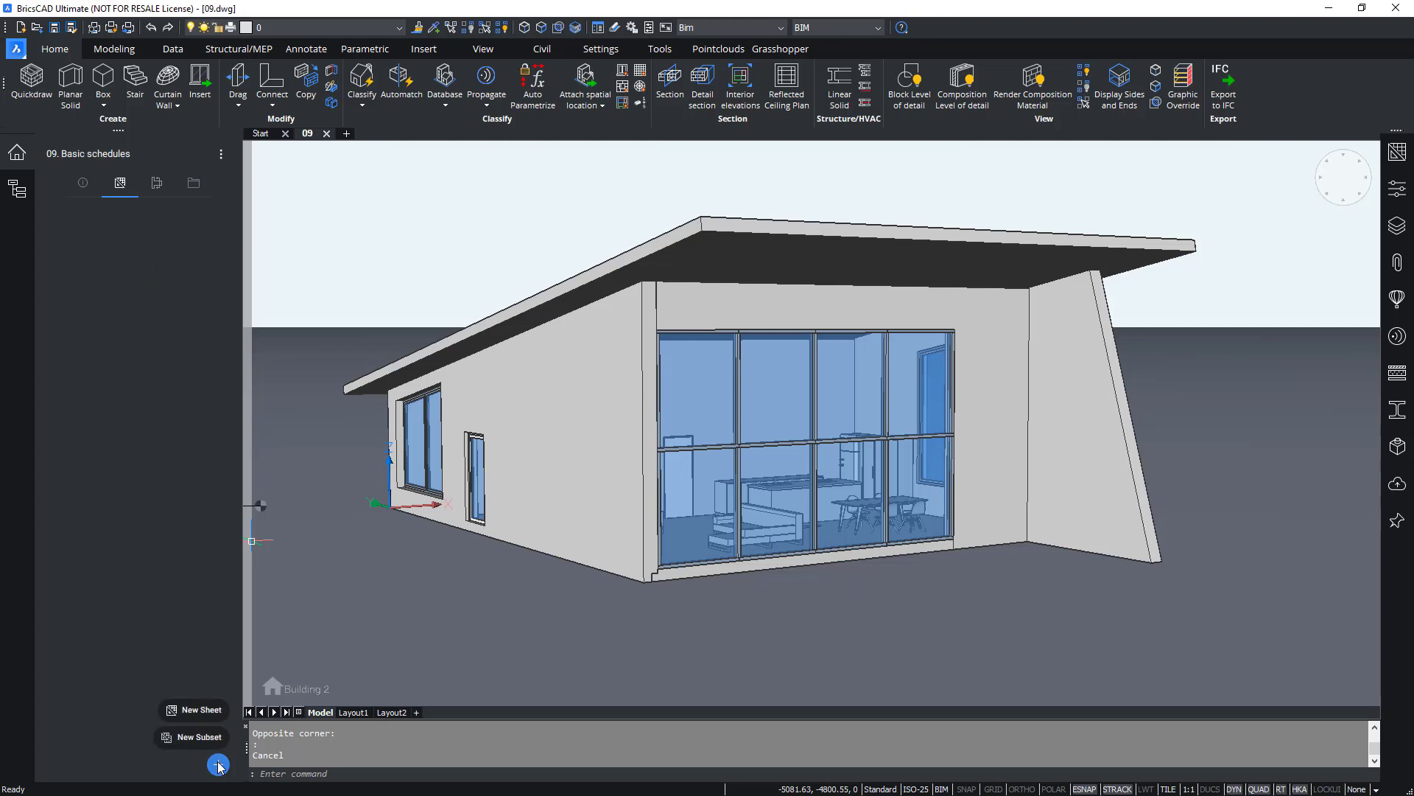
left_click(212, 712)
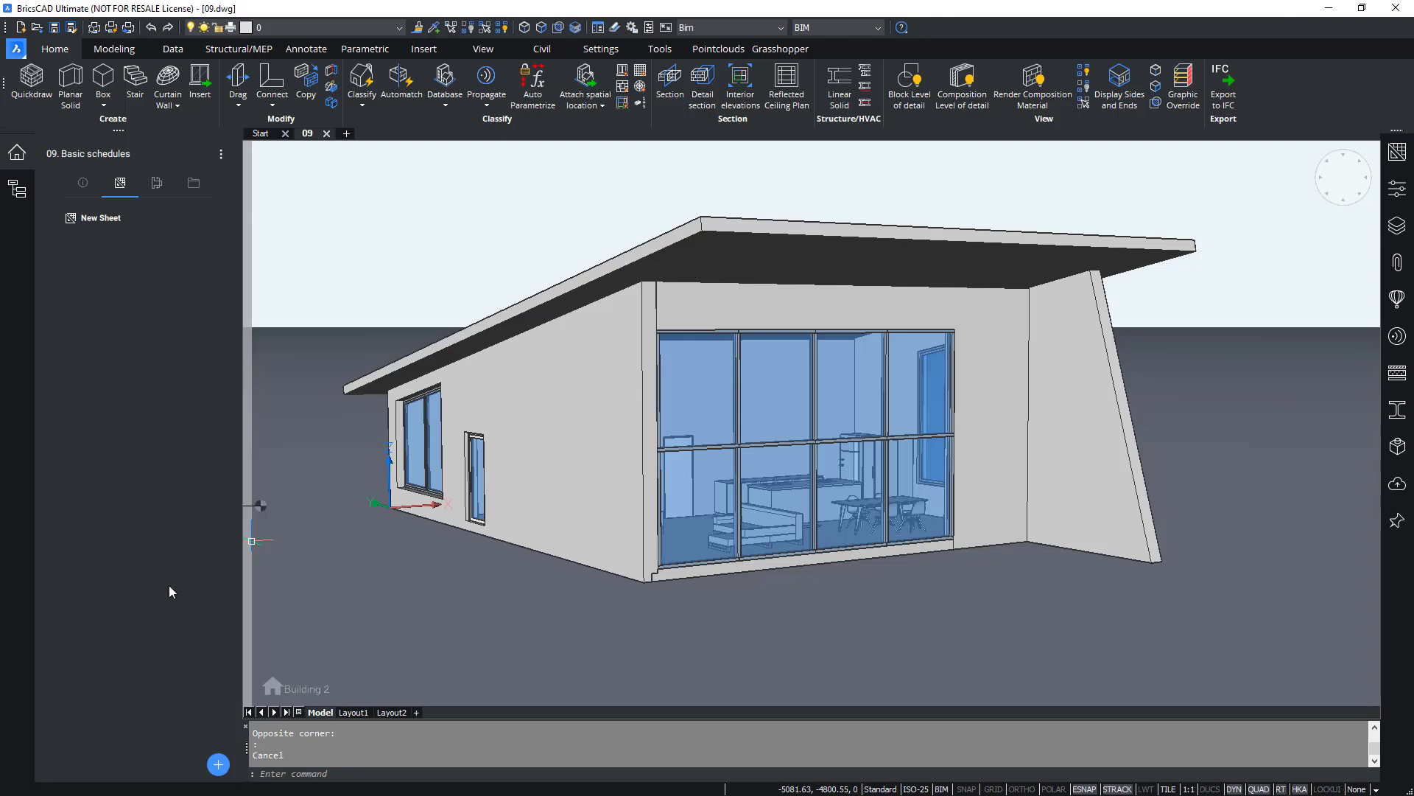
right_click(101, 218)
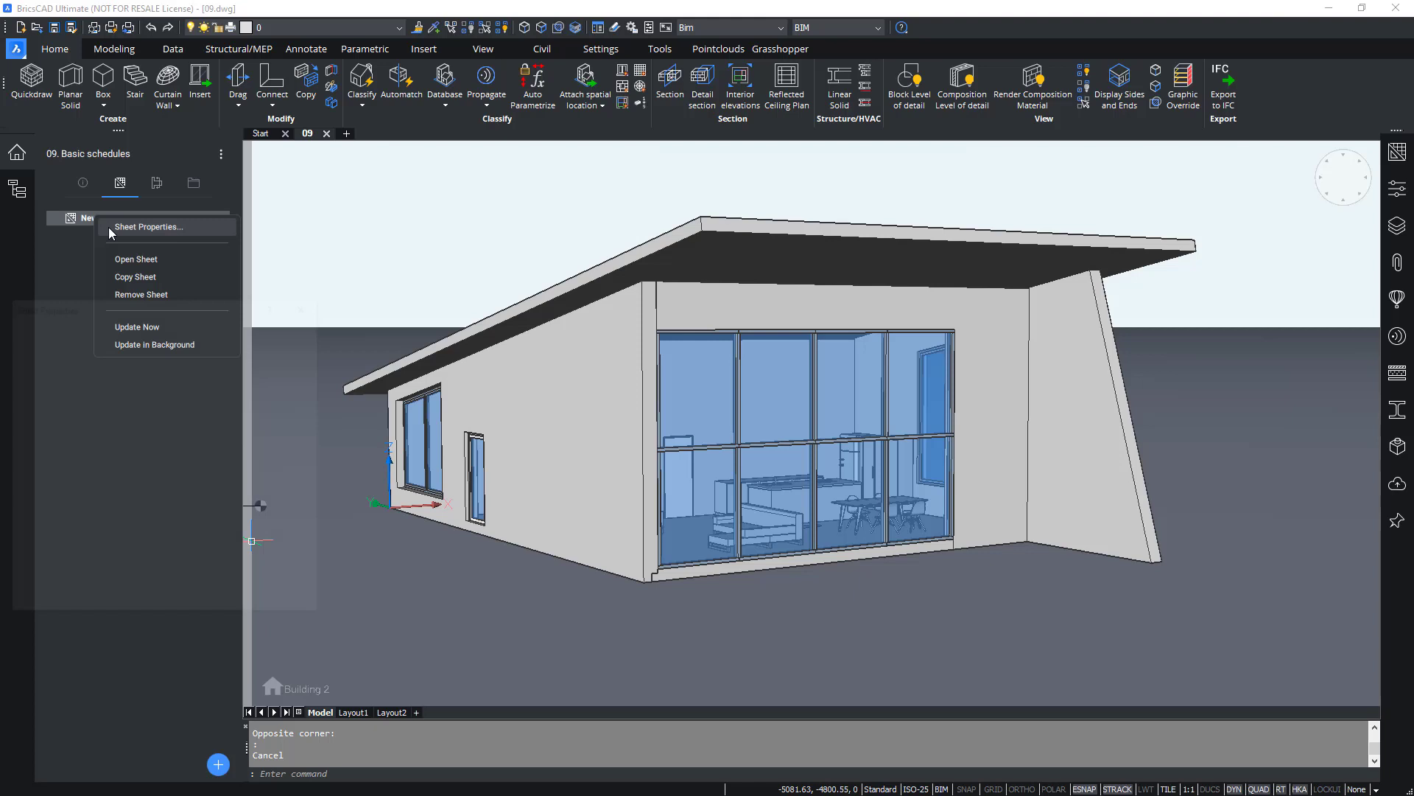
Step: In Sheet Properties, set the sheet number to 001 and the name to Schedules
left_click(147, 227)
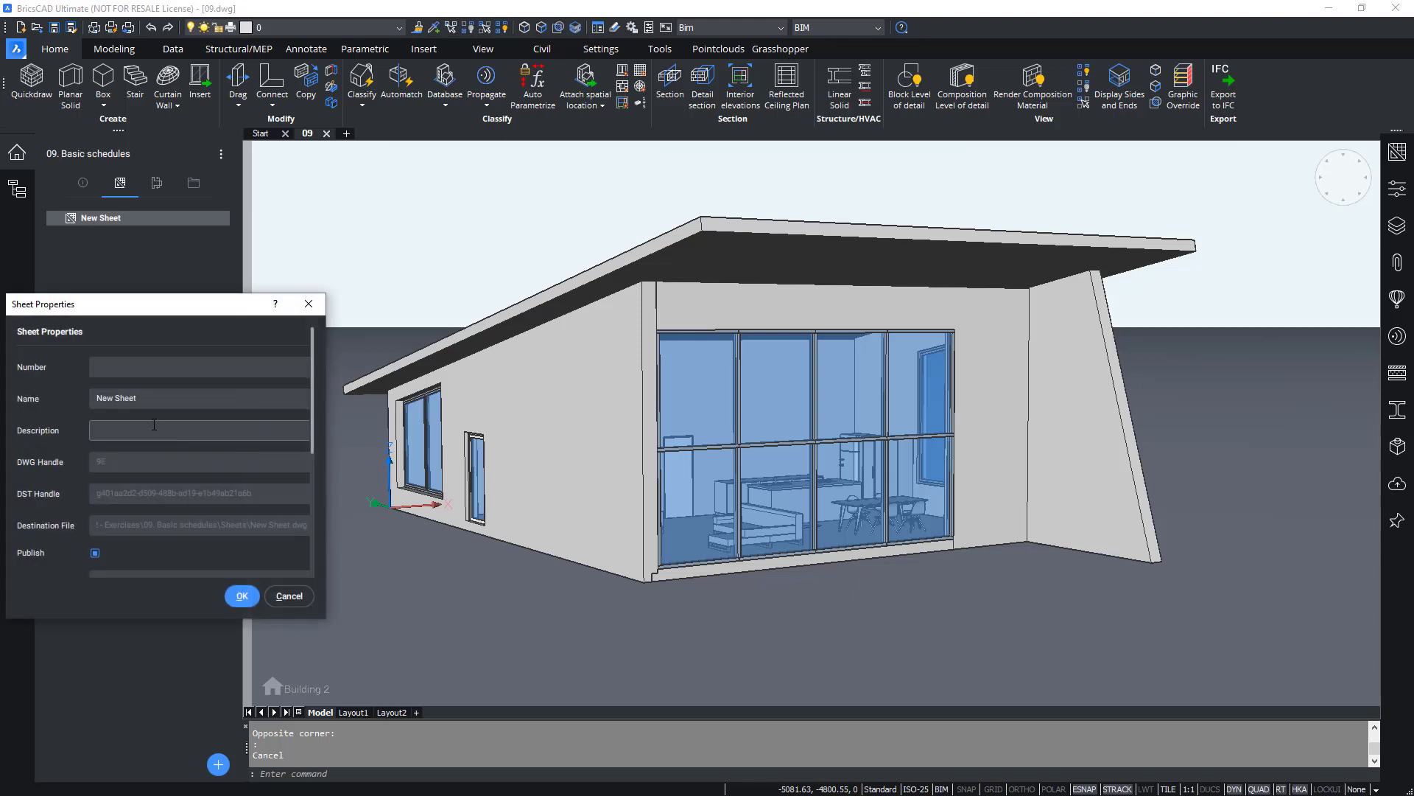
left_click_drag(120, 308, 562, 319)
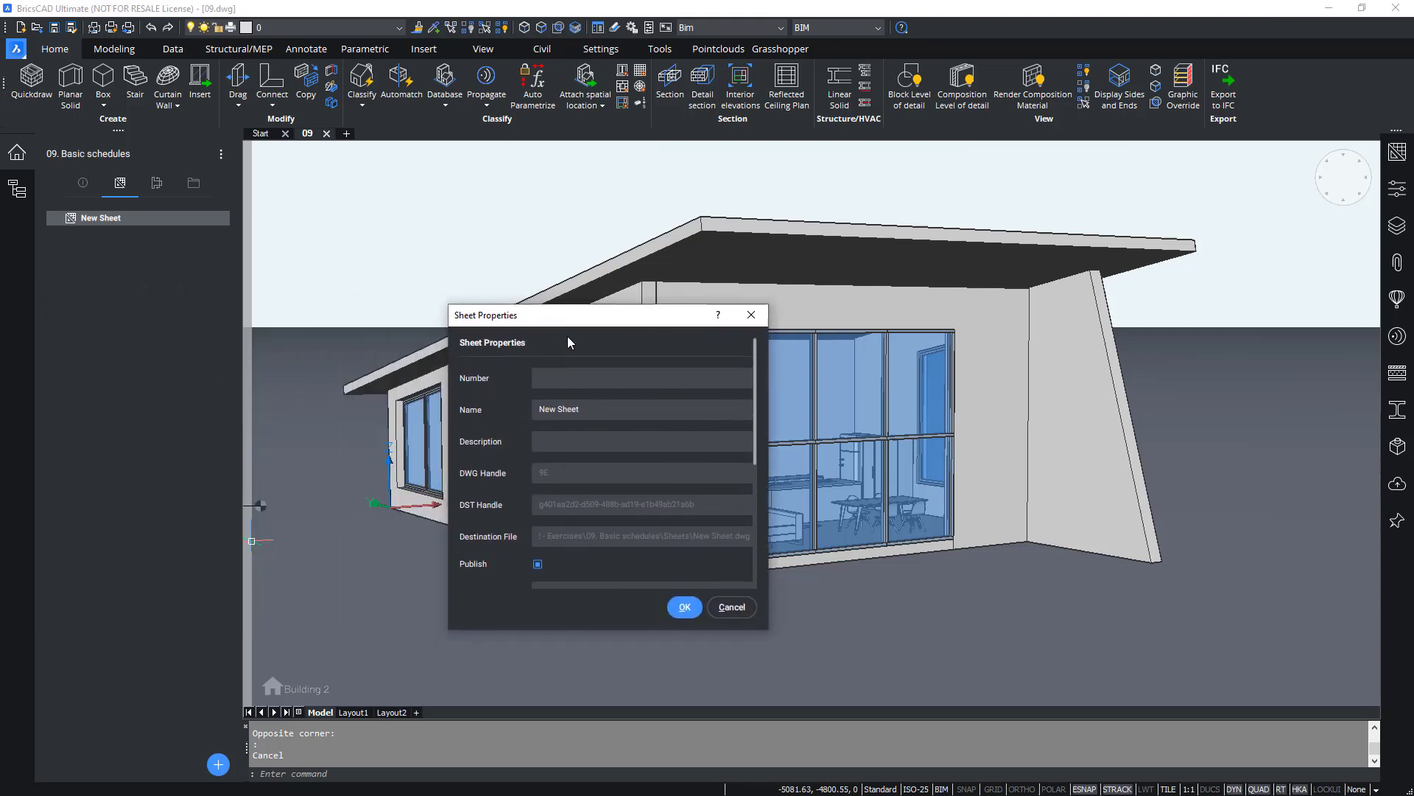
left_click(612, 379)
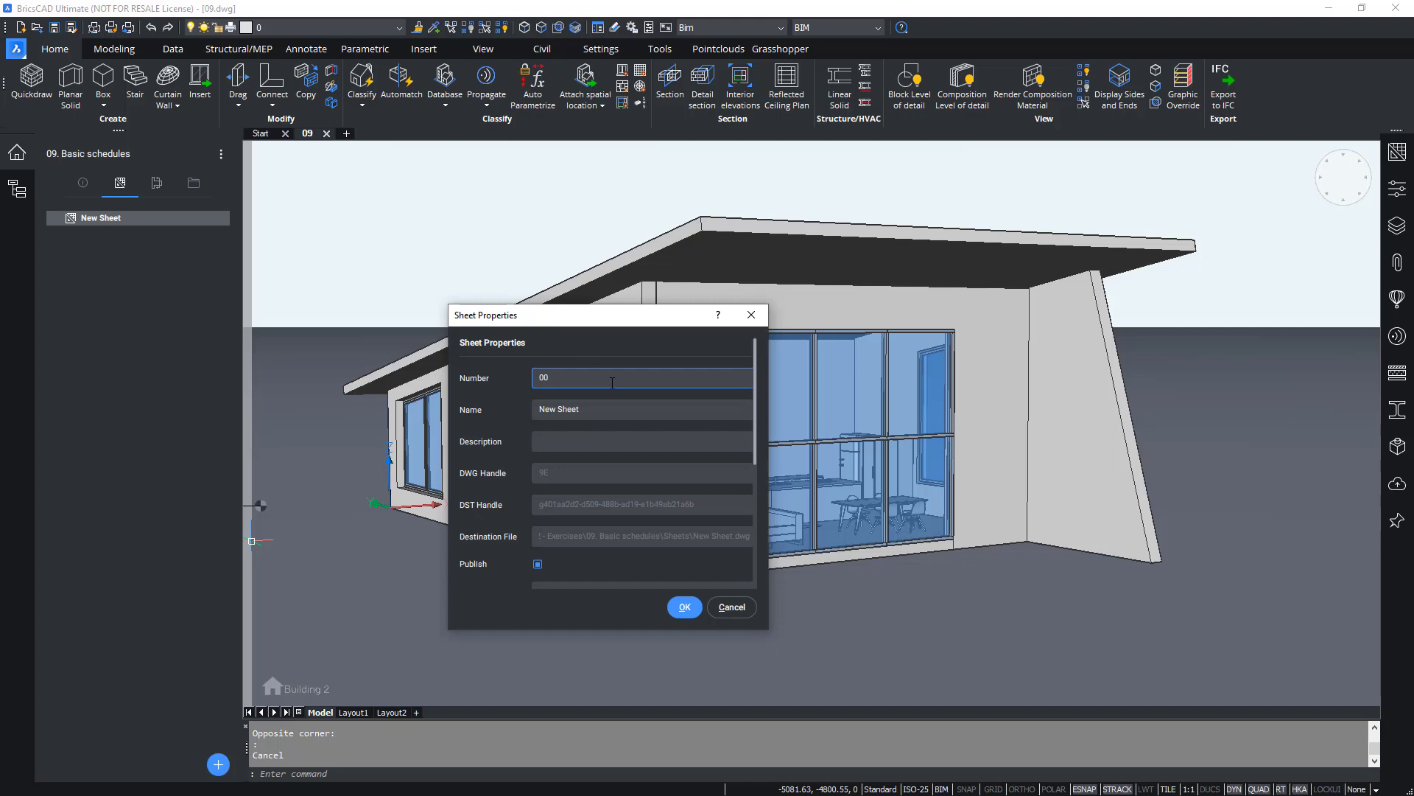
key("Tab")
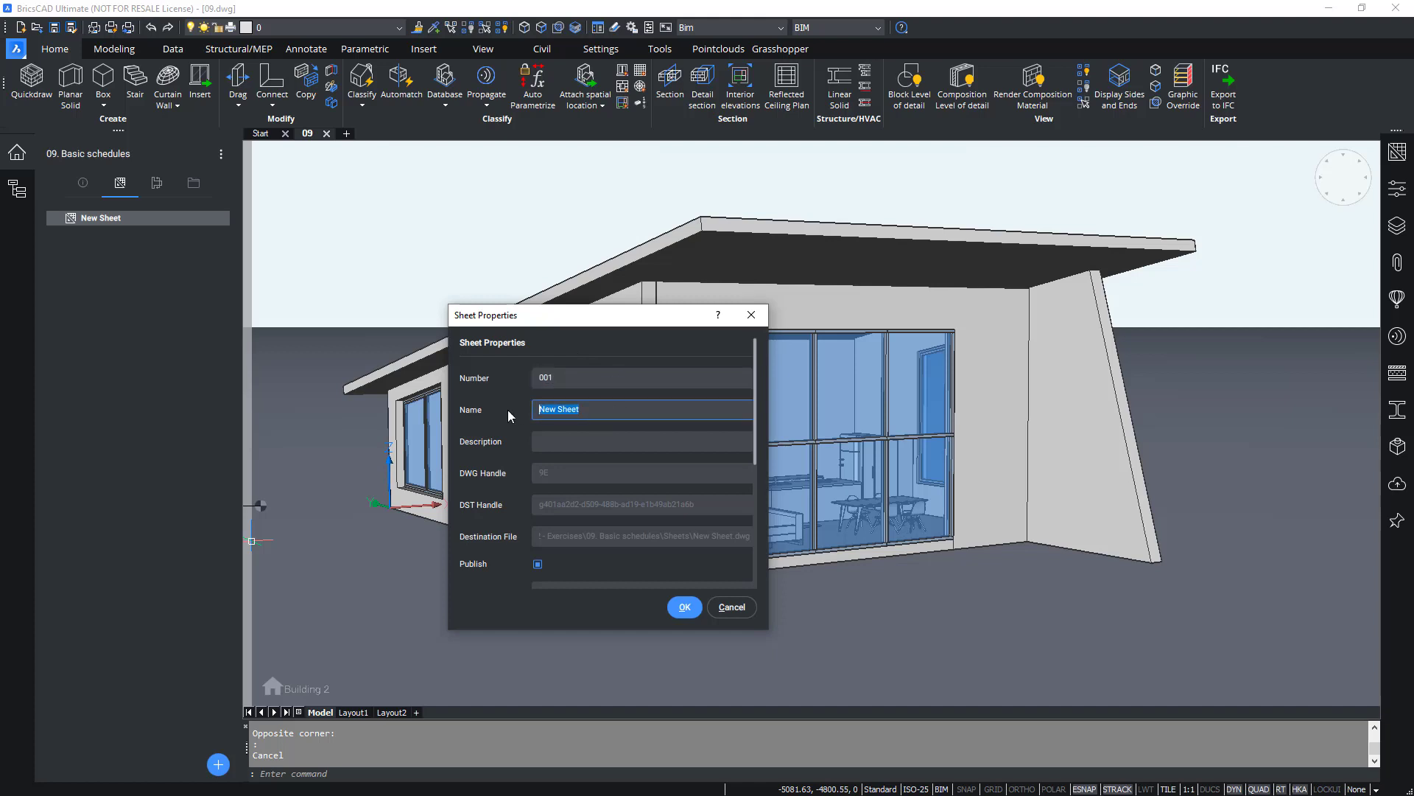
type("Schedules")
scroll(648, 521, "down", 4)
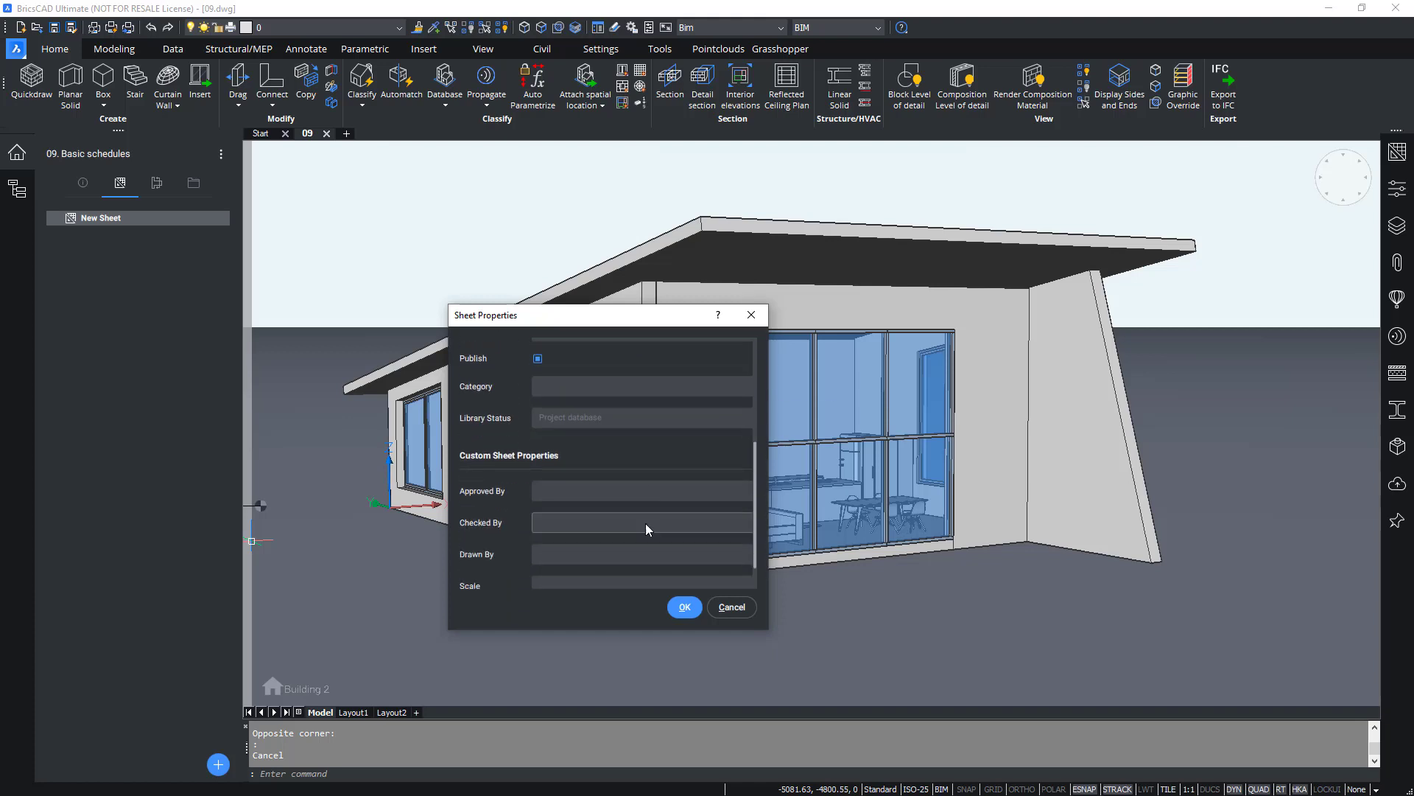
left_click(686, 607)
Step: Open sheet 001 - Schedules on its A0 layout, with the project files listed alongside
double_click(114, 218)
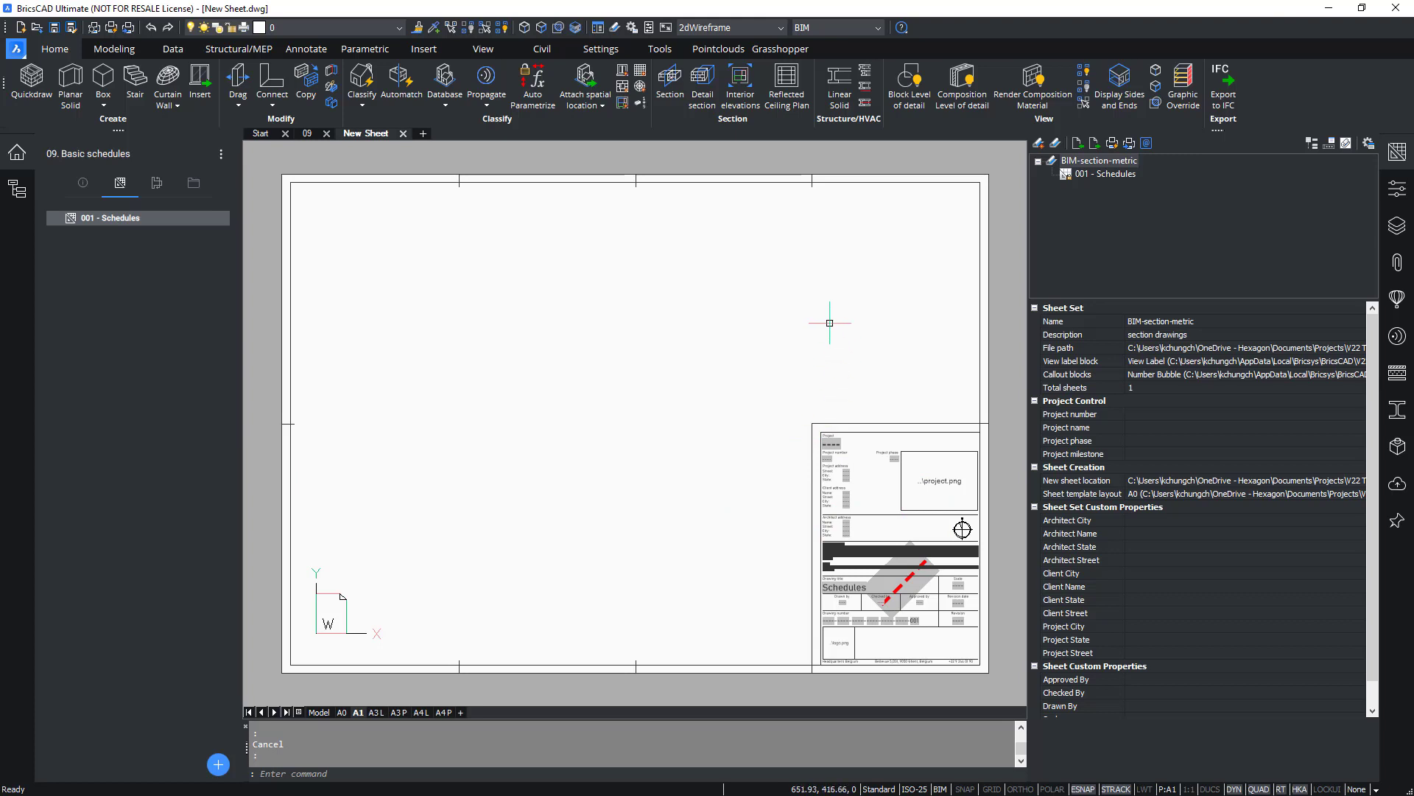
left_click(1397, 151)
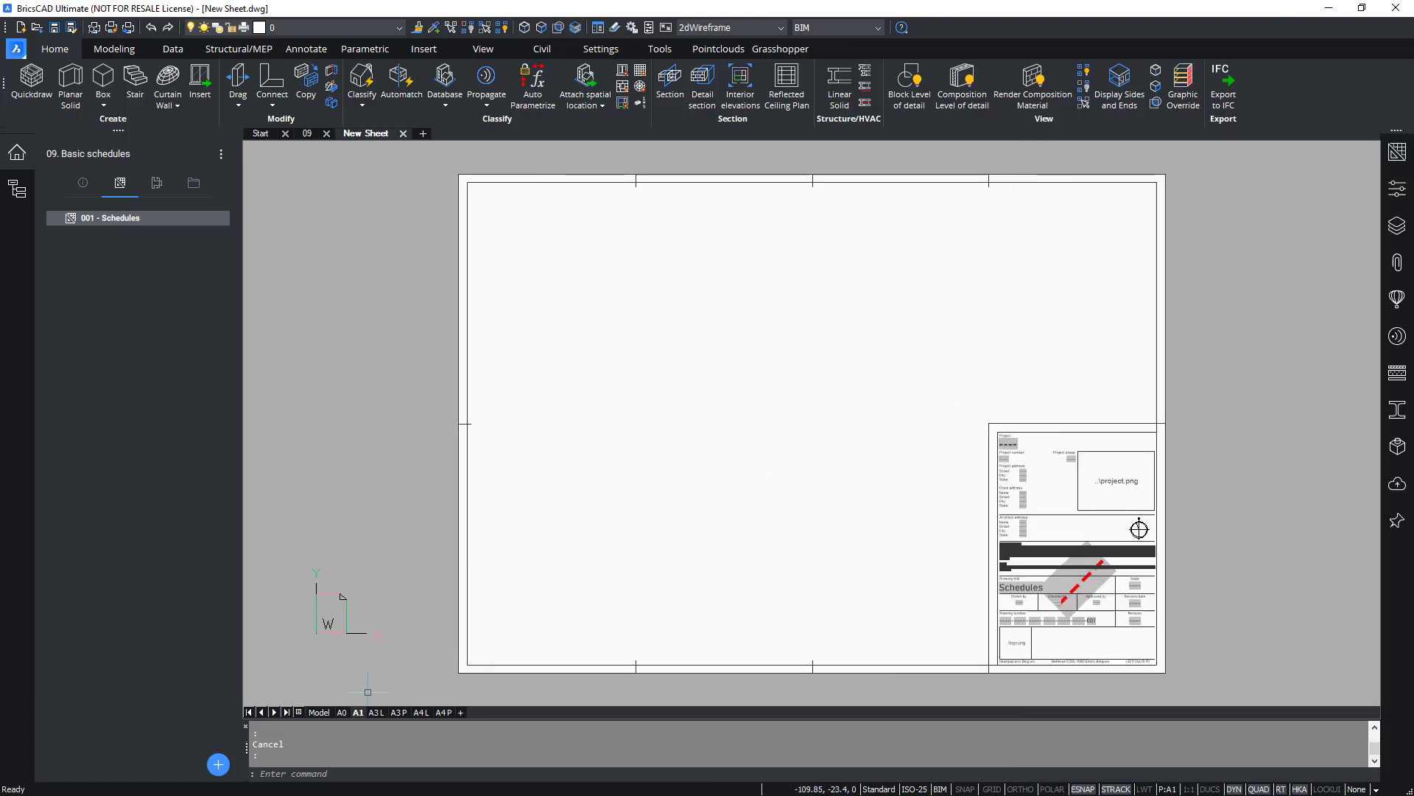
left_click(344, 713)
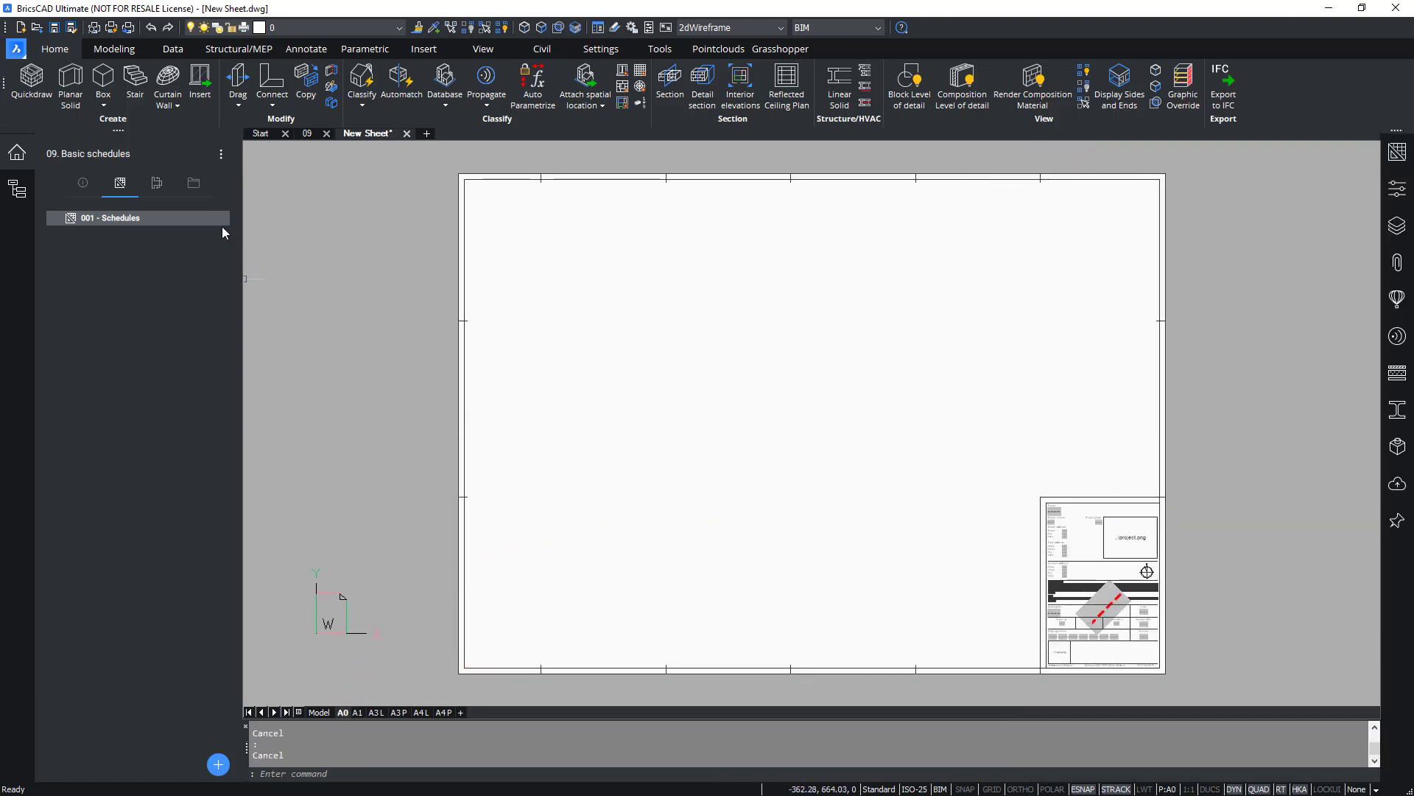
left_click(196, 187)
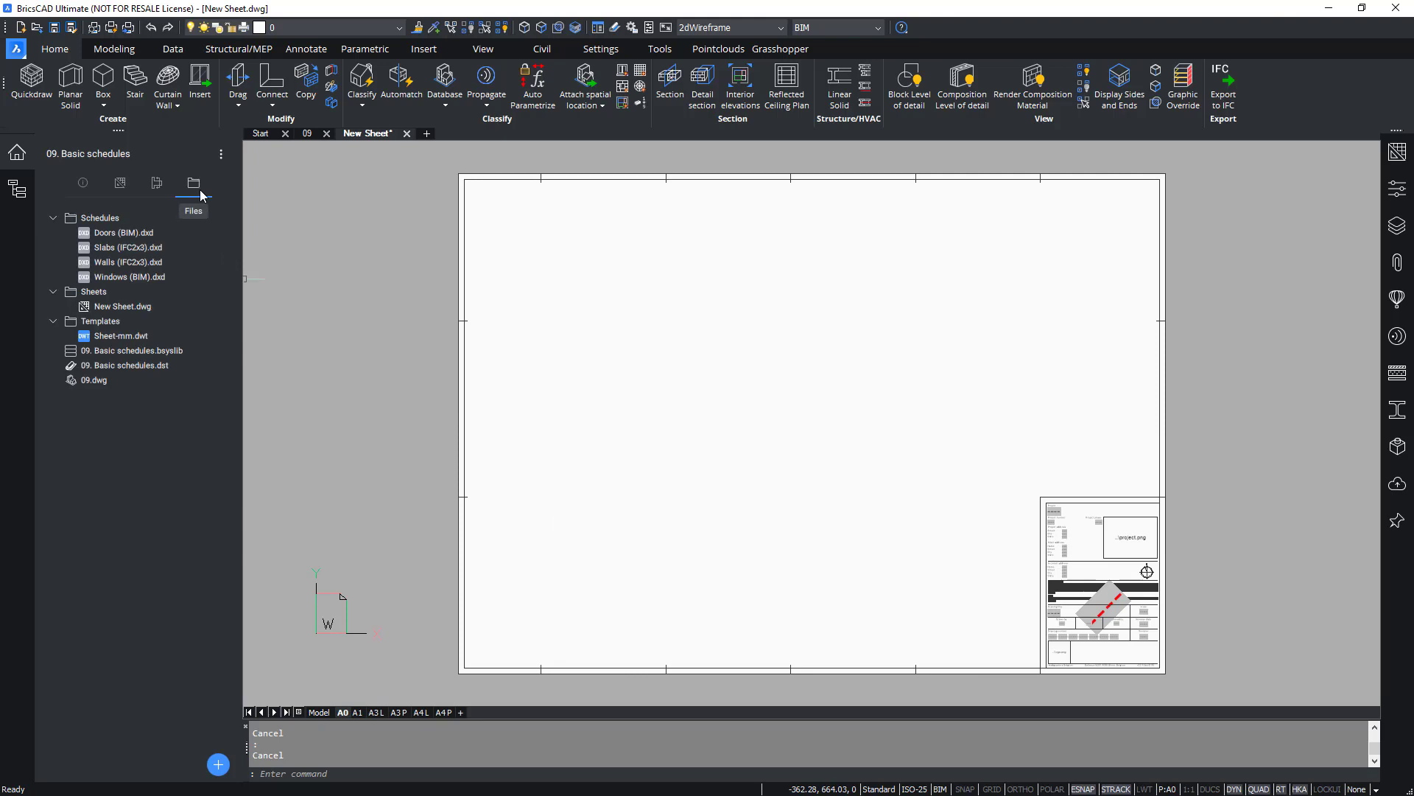
Step: Generate the Doors (BIM) schedule table on the current sheet and pan to view it
right_click(134, 232)
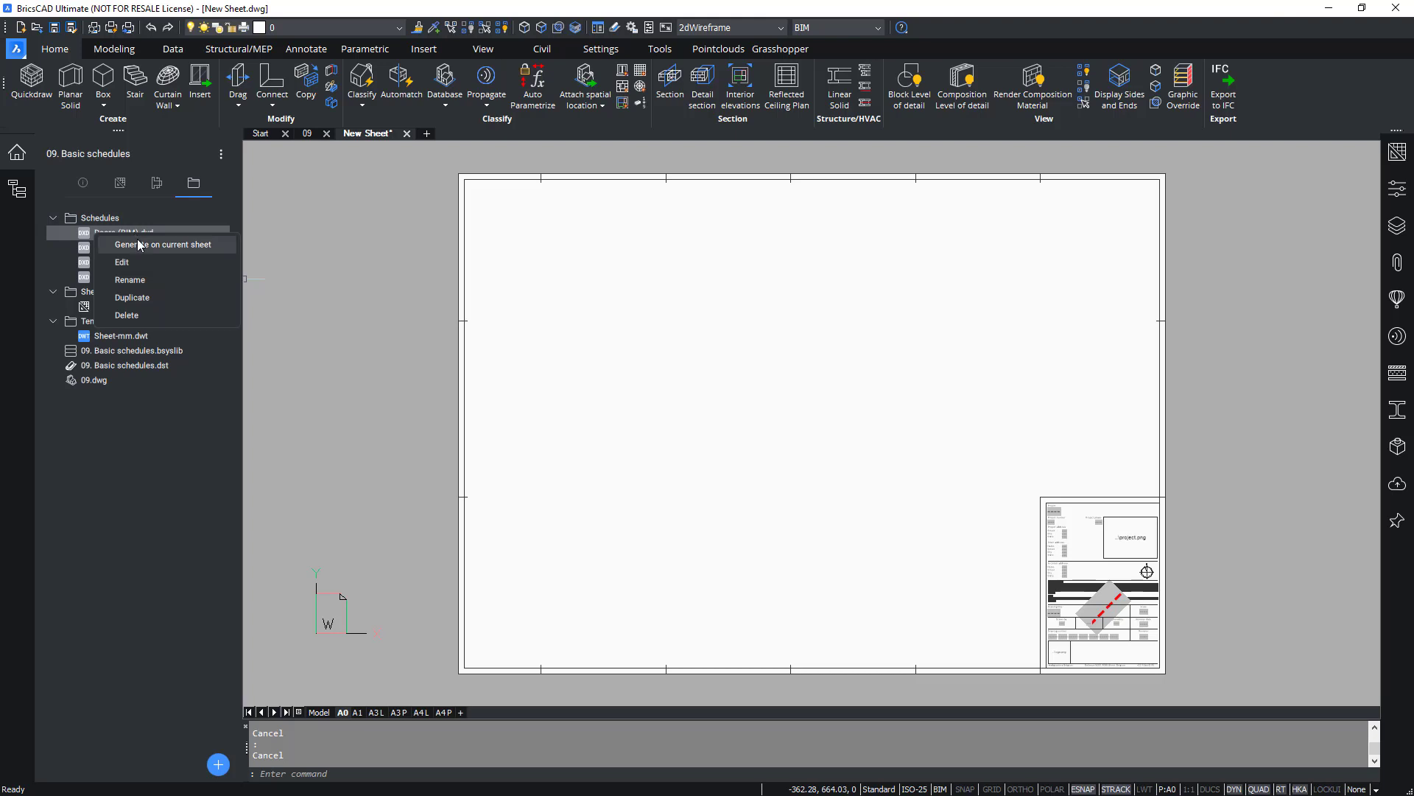
left_click(142, 245)
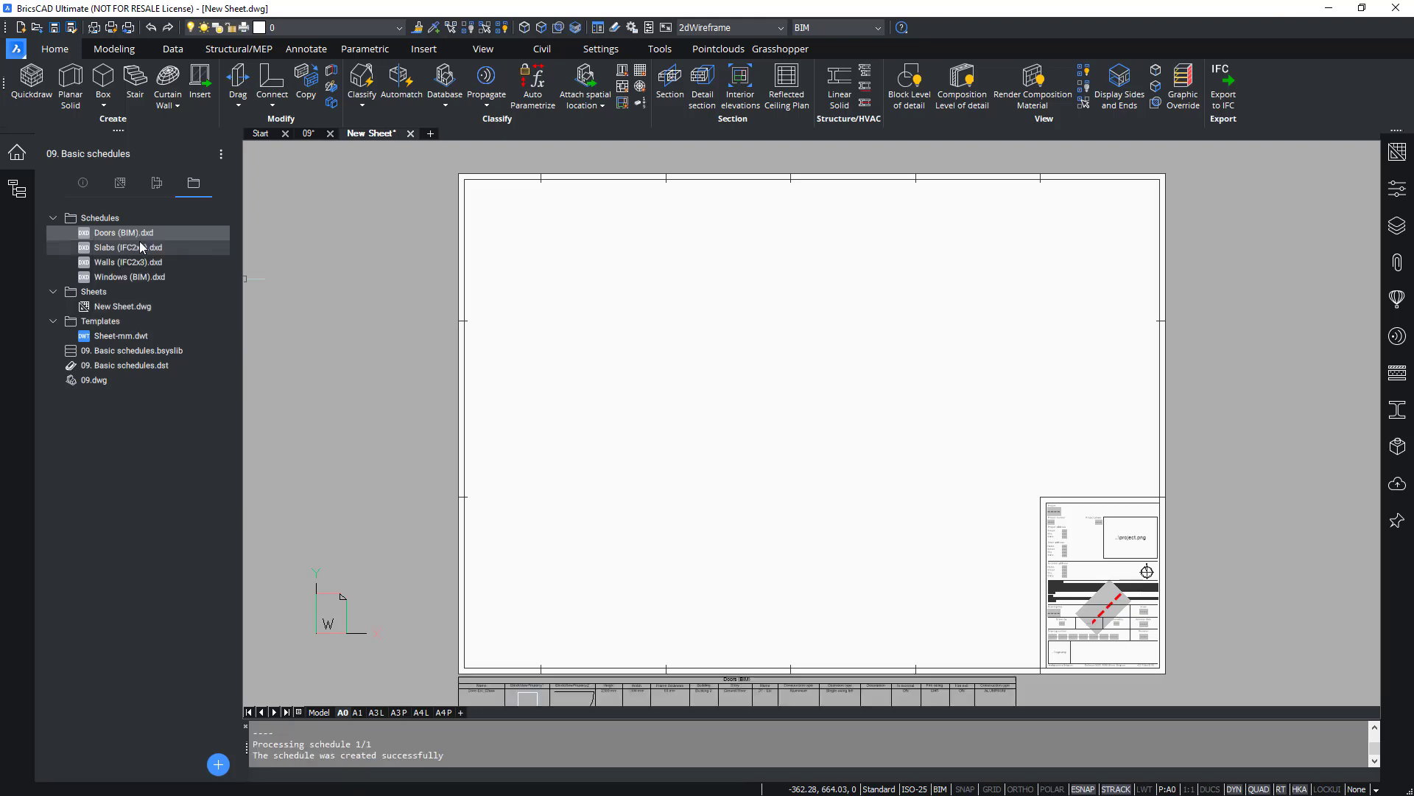
key("Escape")
key("Escape")
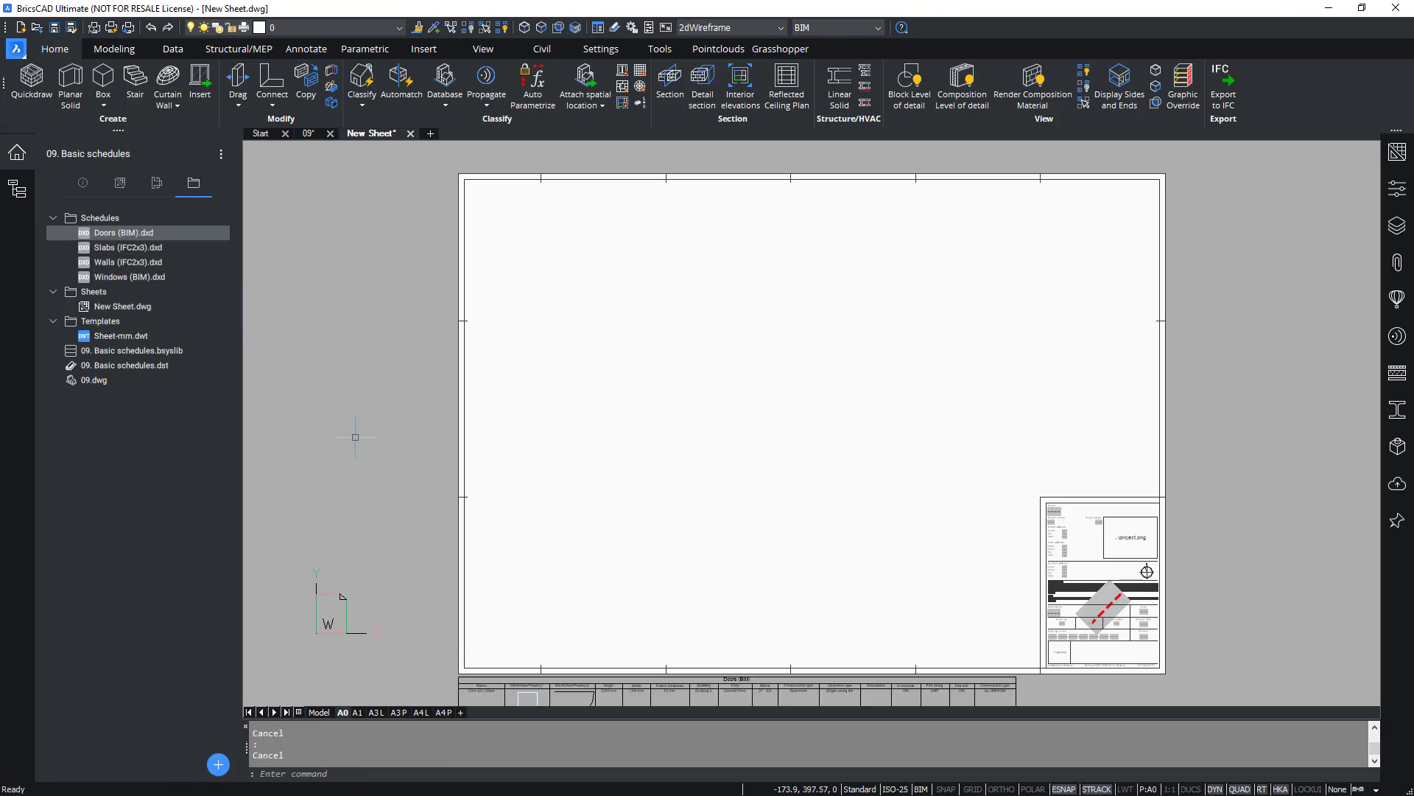
middle_click_drag(354, 413, 338, 151)
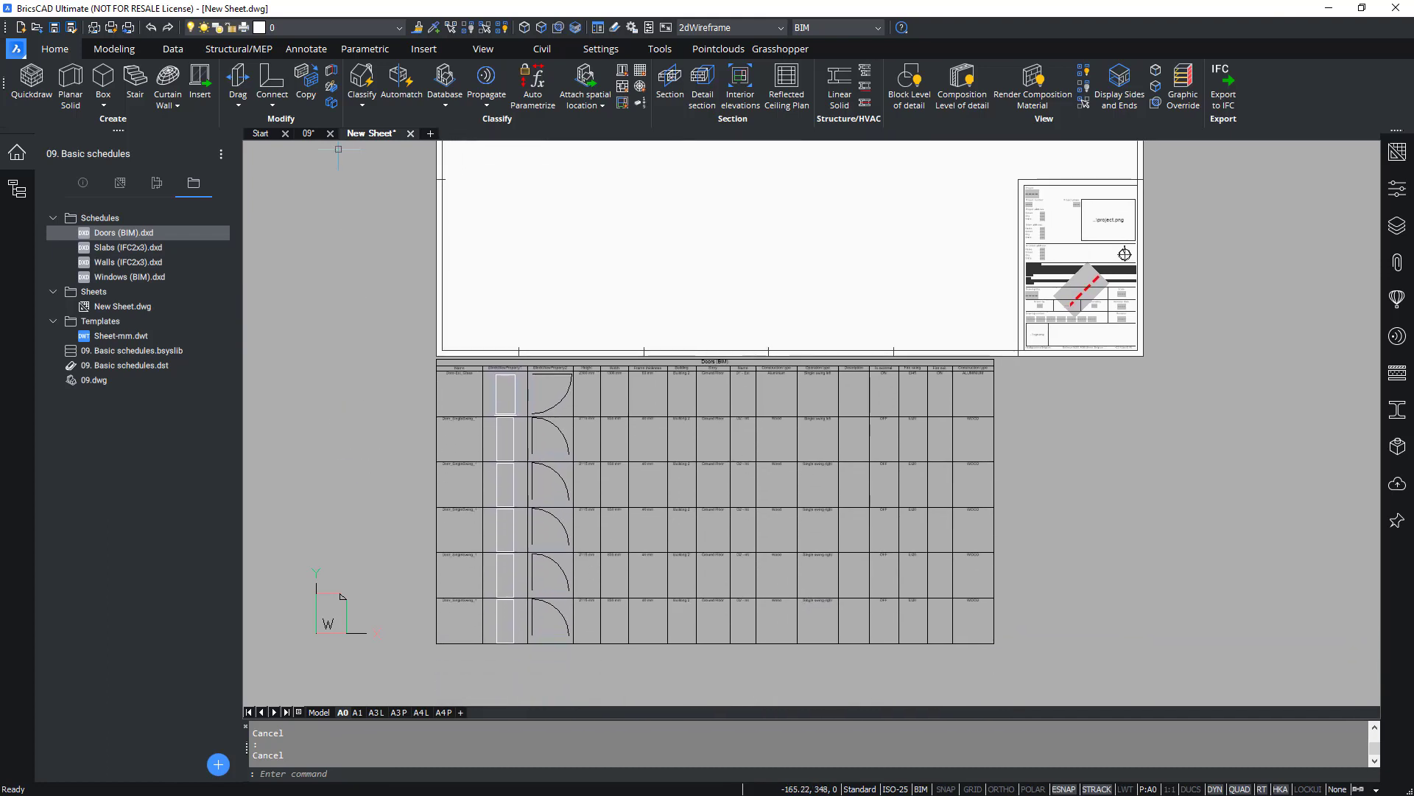
Step: Move the Doors (BIM) table with M from below the sheet up along the A0 frame's top edge
left_click(1101, 471)
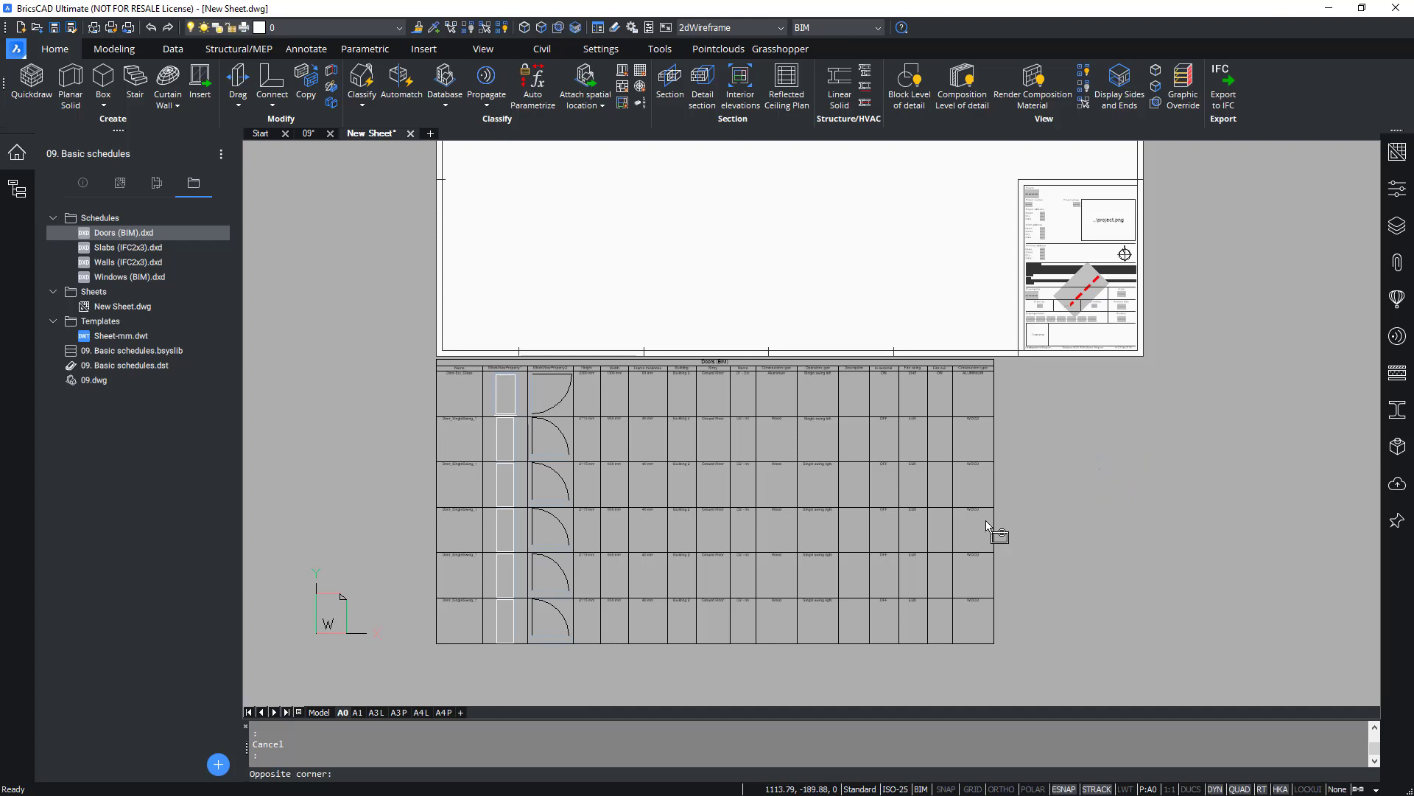
left_click(893, 568)
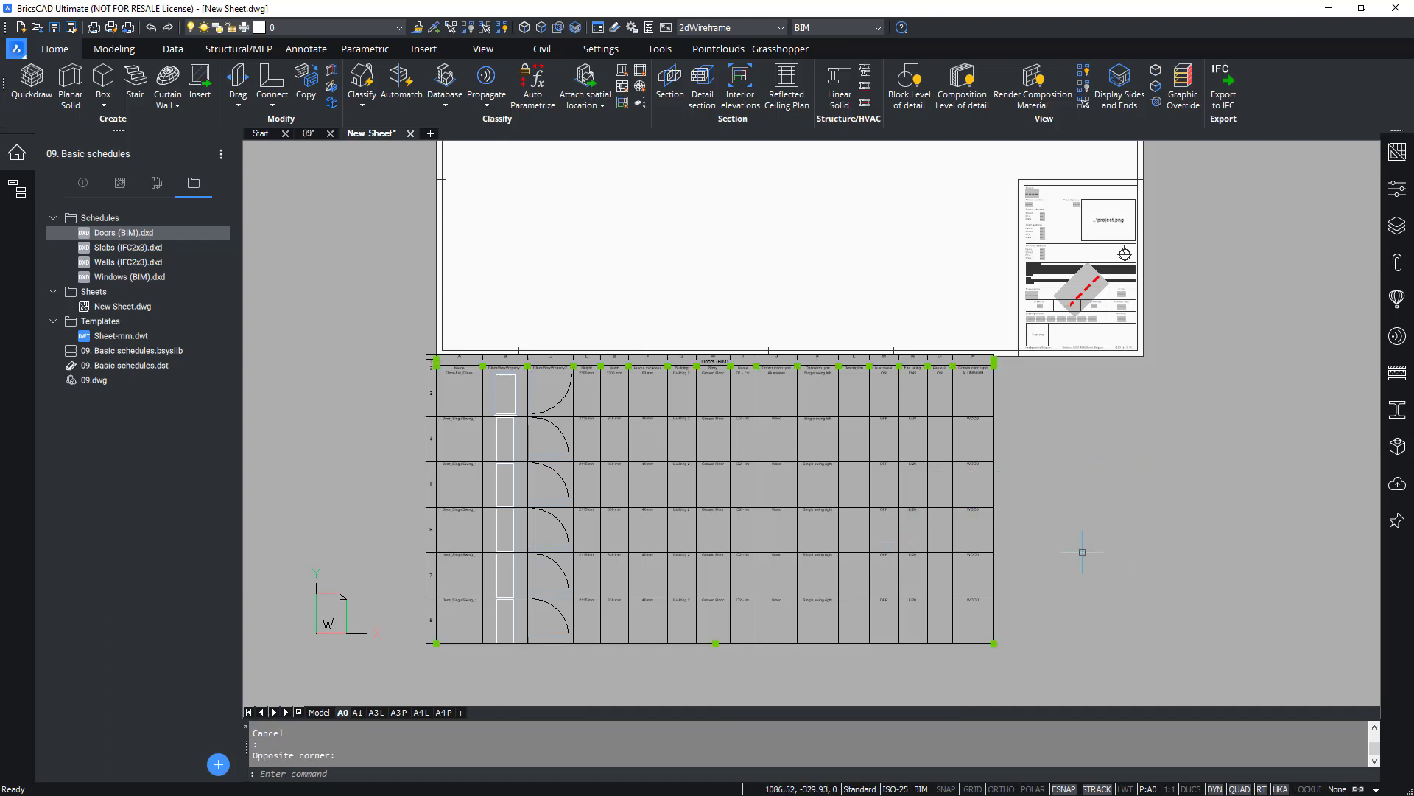
type("m")
key("Return")
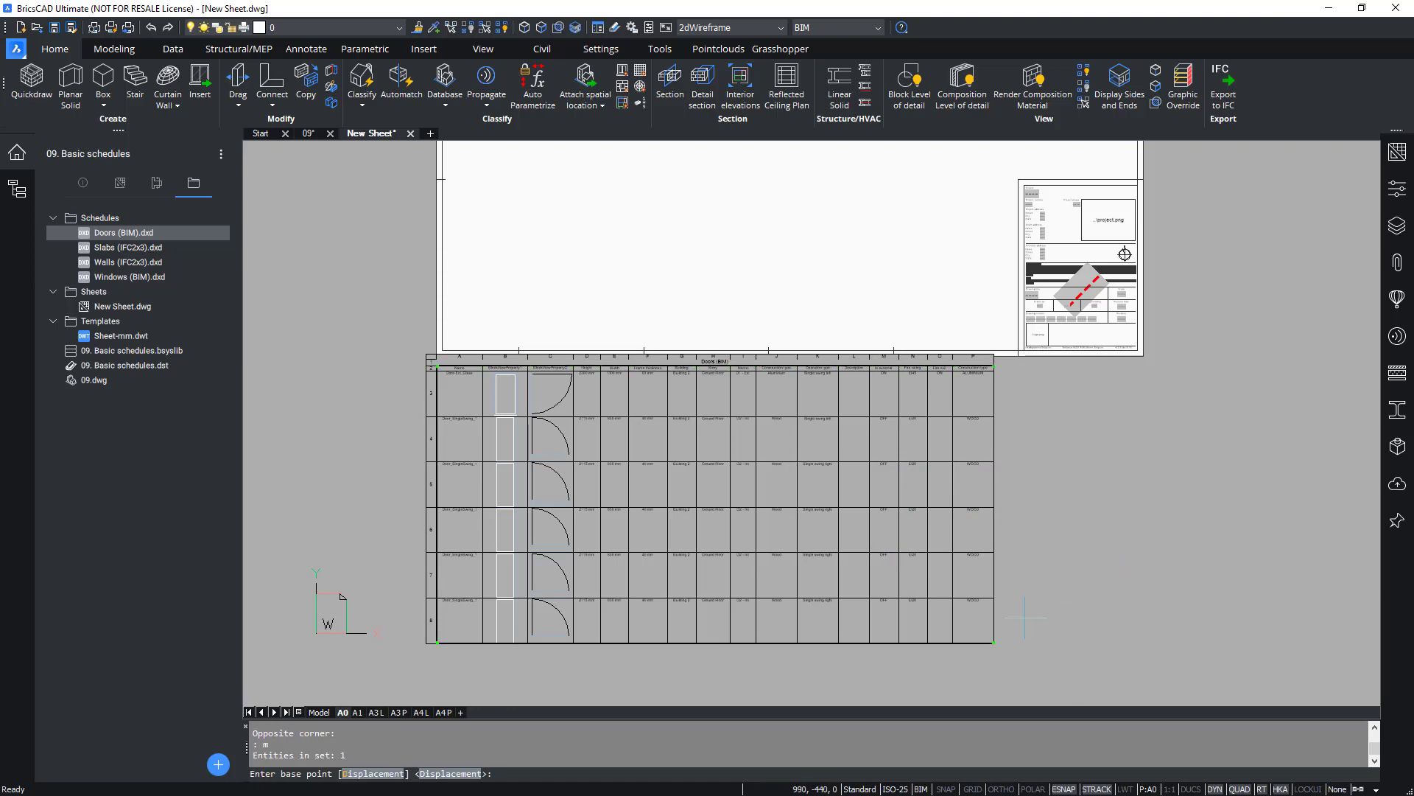
left_click(1043, 643)
scroll(1032, 604, "up", 5)
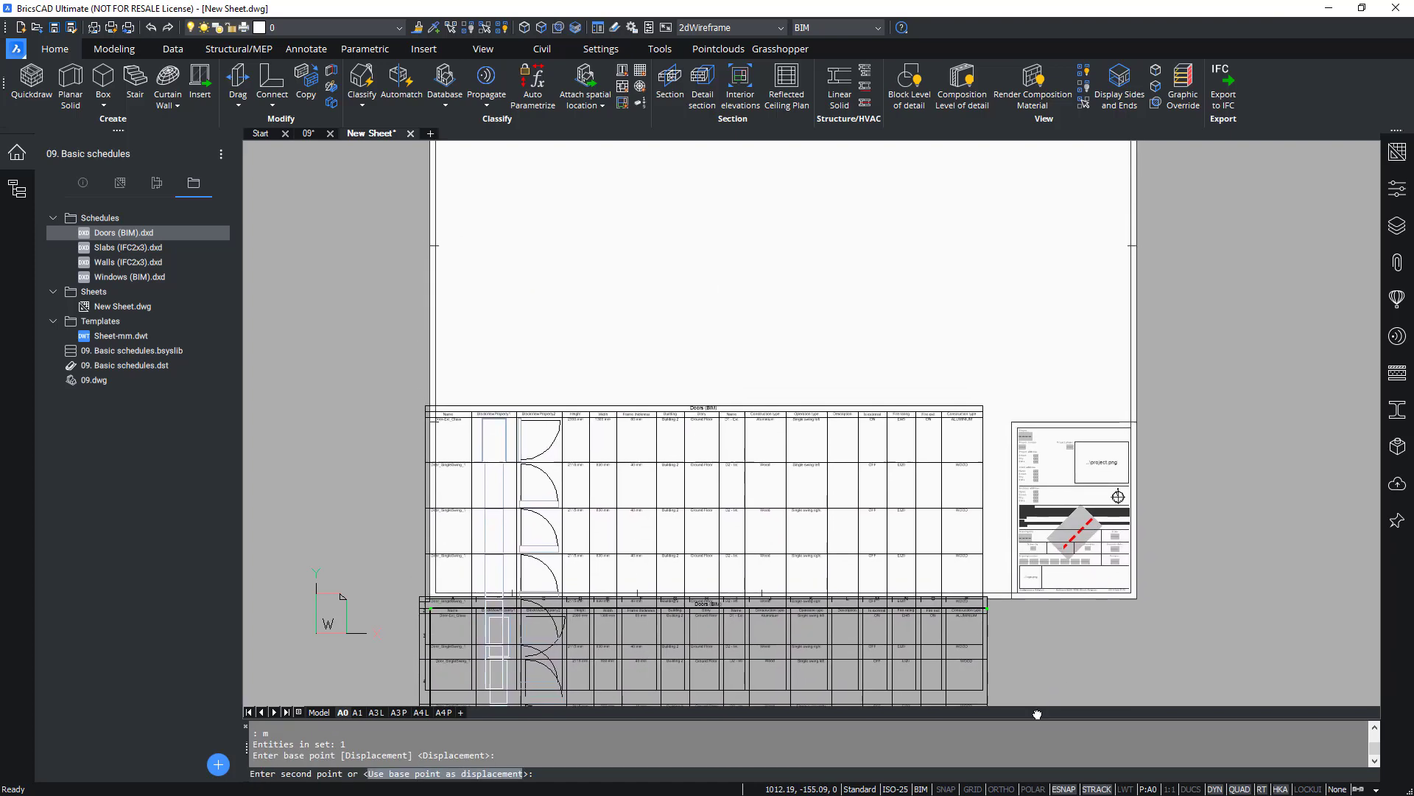
middle_click_drag(1039, 412, 1024, 582)
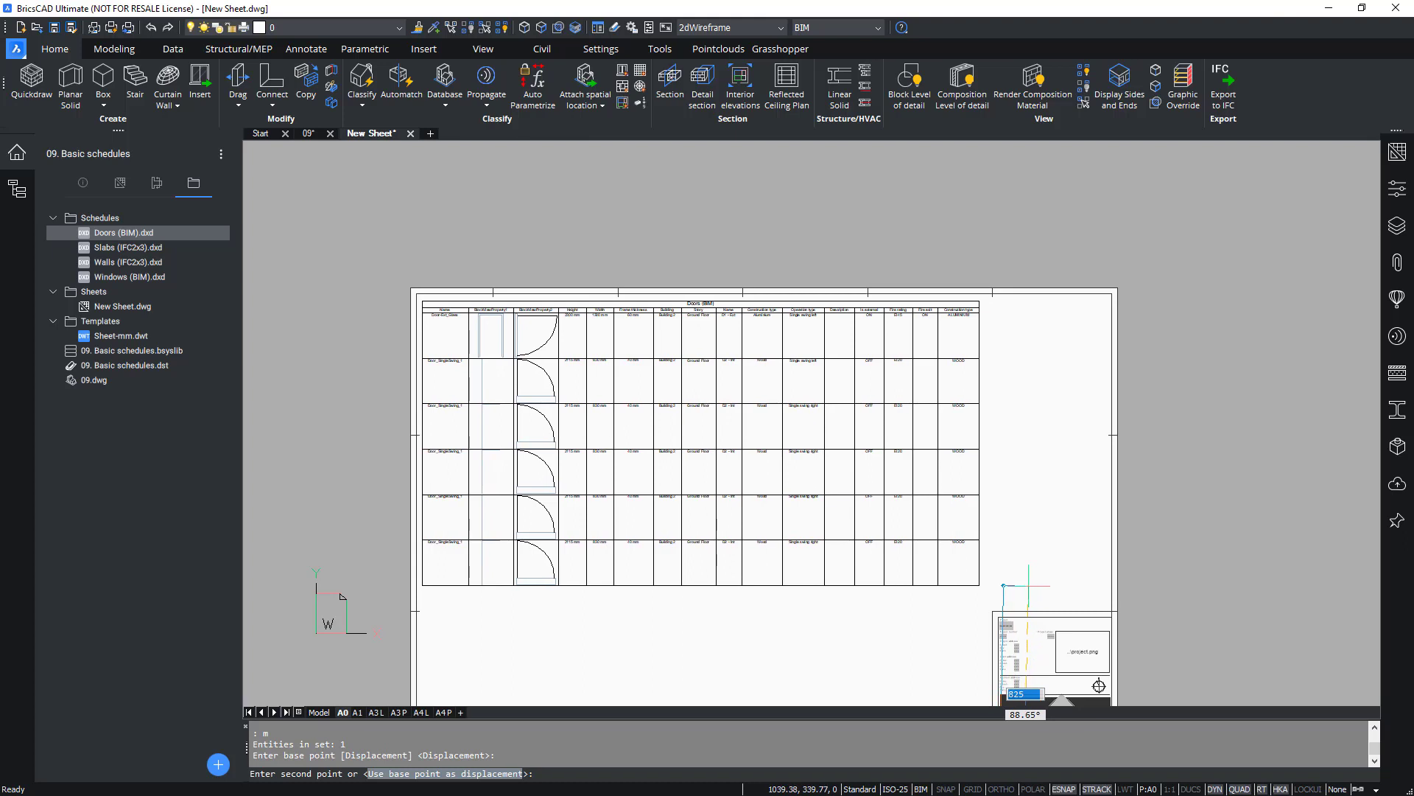
key("Escape")
key("Escape")
middle_click_drag(1045, 501, 1039, 391)
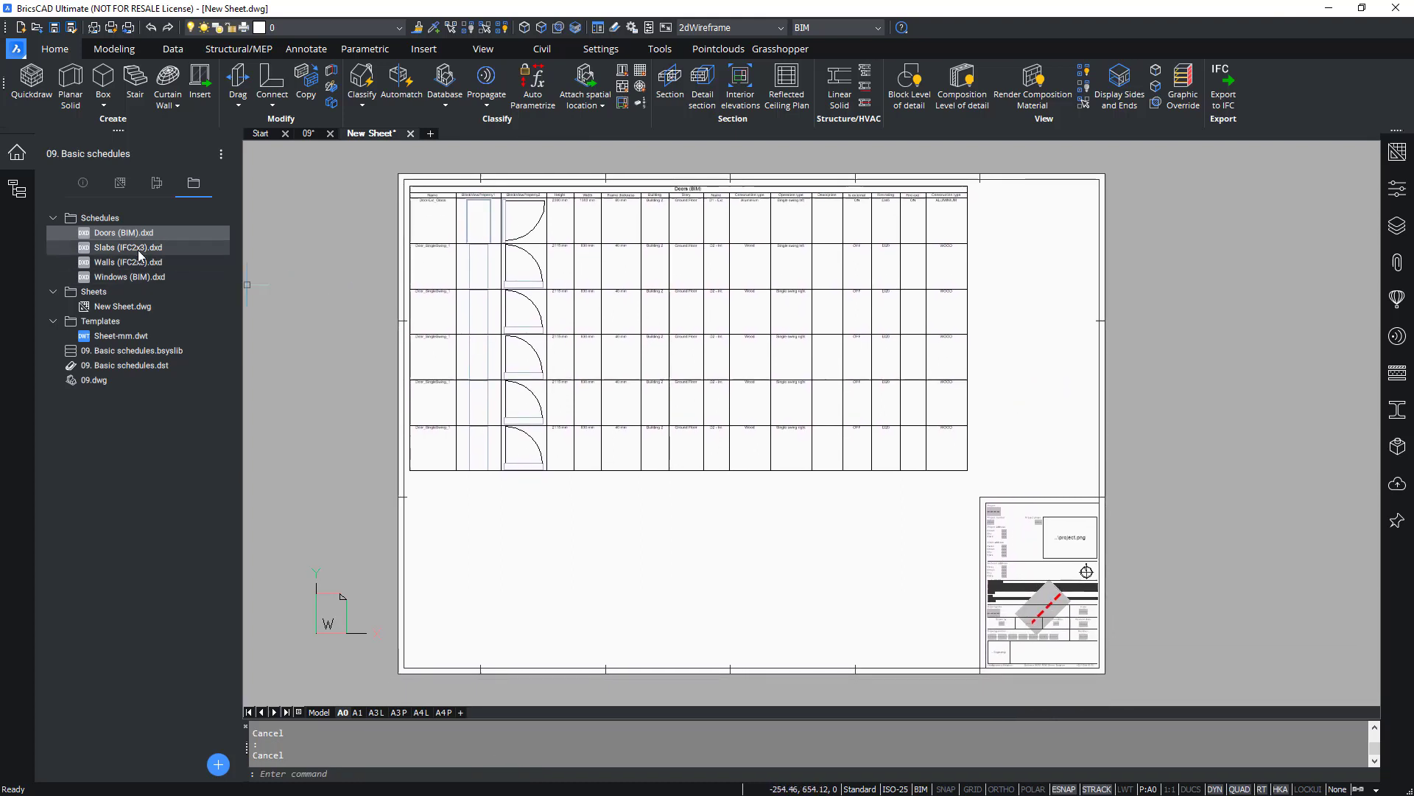
Step: Generate the Slabs (IFC2x3) schedule table on the current sheet
right_click(140, 254)
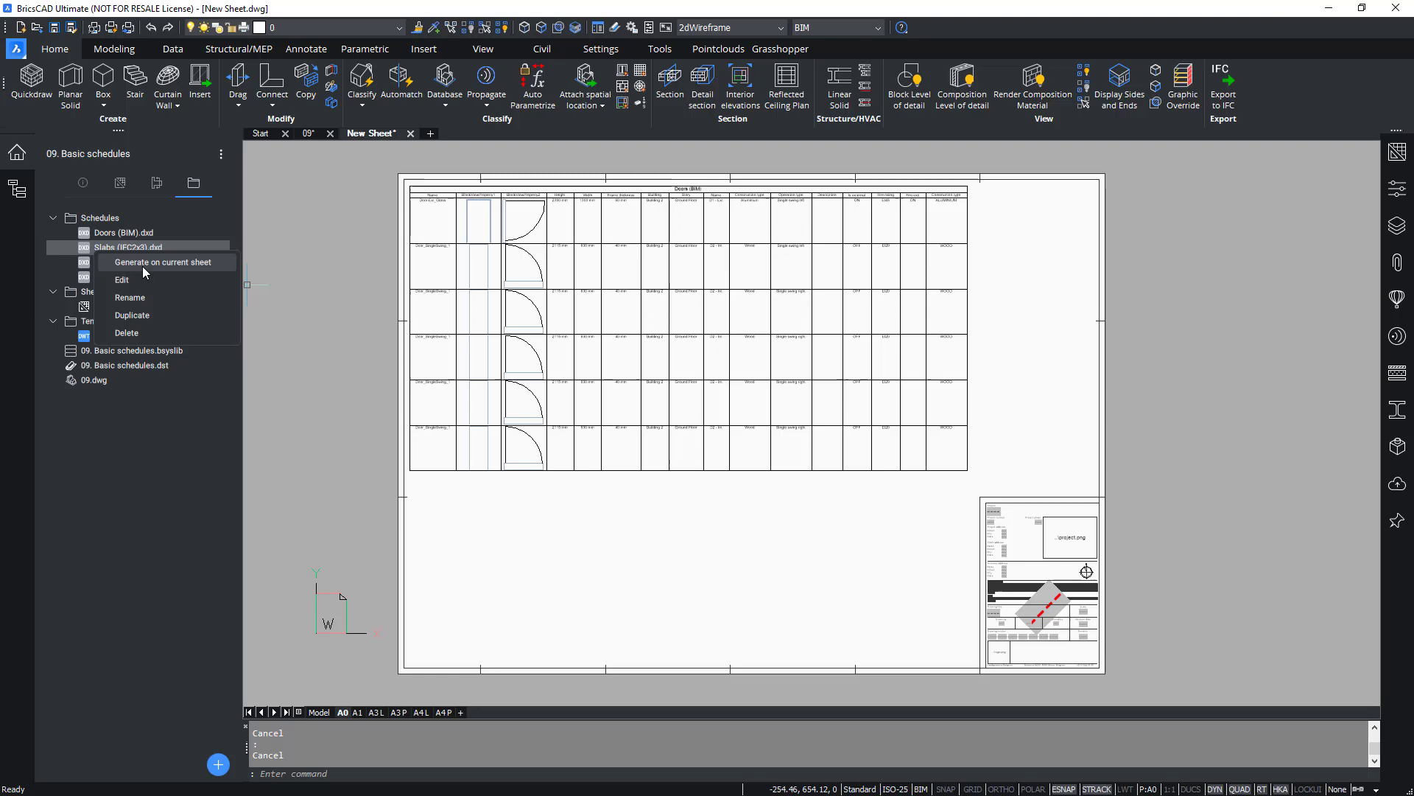
left_click(162, 262)
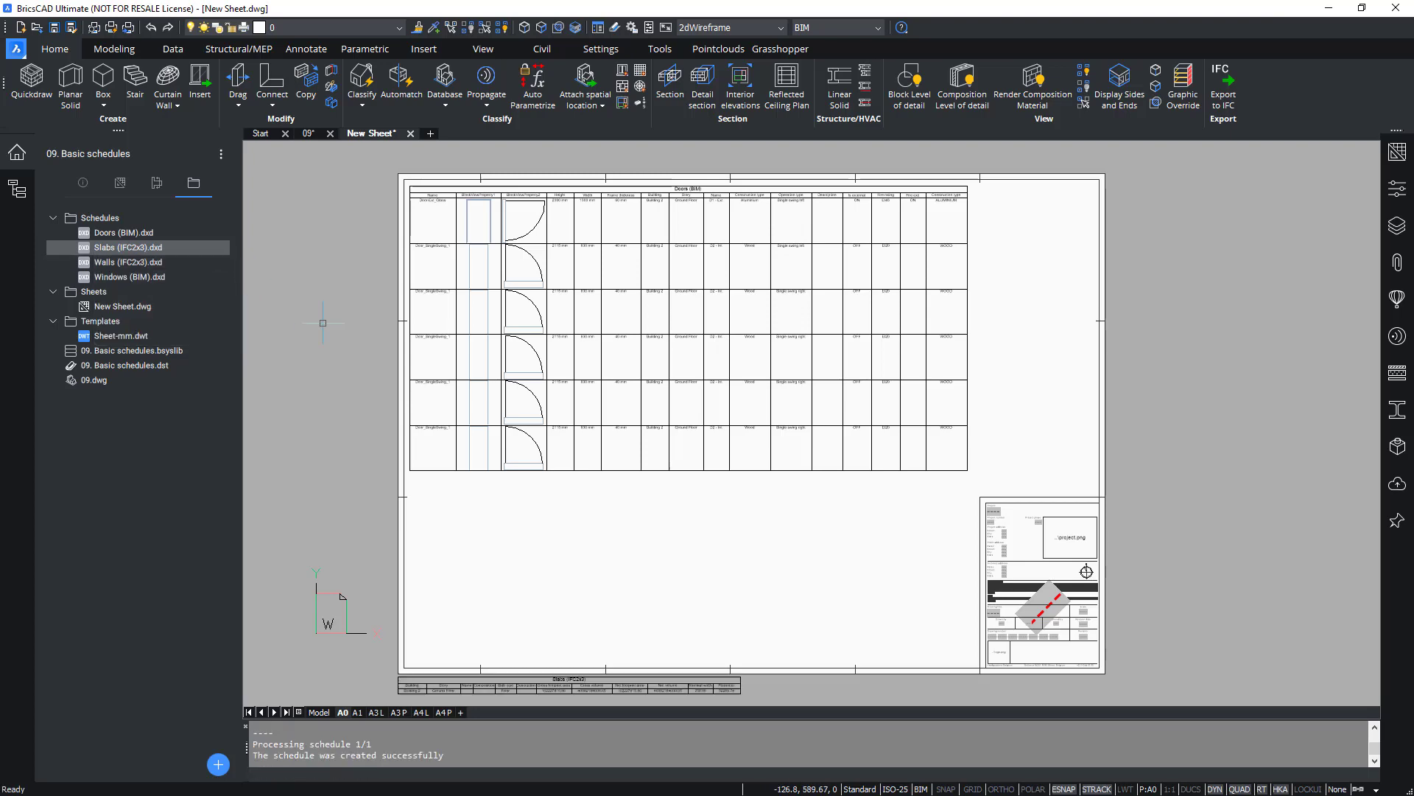
scroll(647, 543, "down", 1)
scroll(657, 653, "up", 1)
scroll(657, 653, "up", 1)
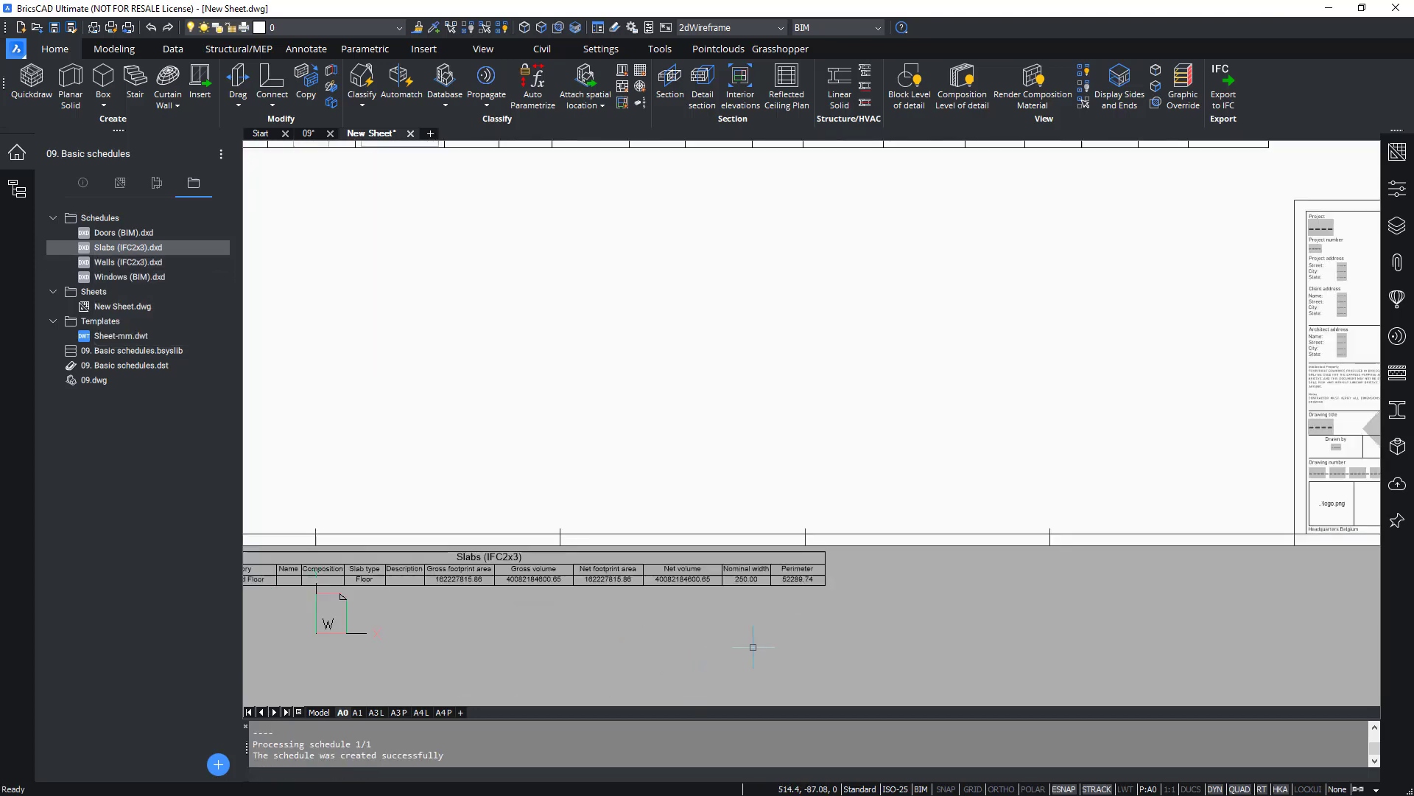
scroll(736, 652, "down", 1)
Step: Move the Slabs table with M to sit directly beneath the Doors (BIM) table
left_click_drag(877, 617, 770, 641)
type("m")
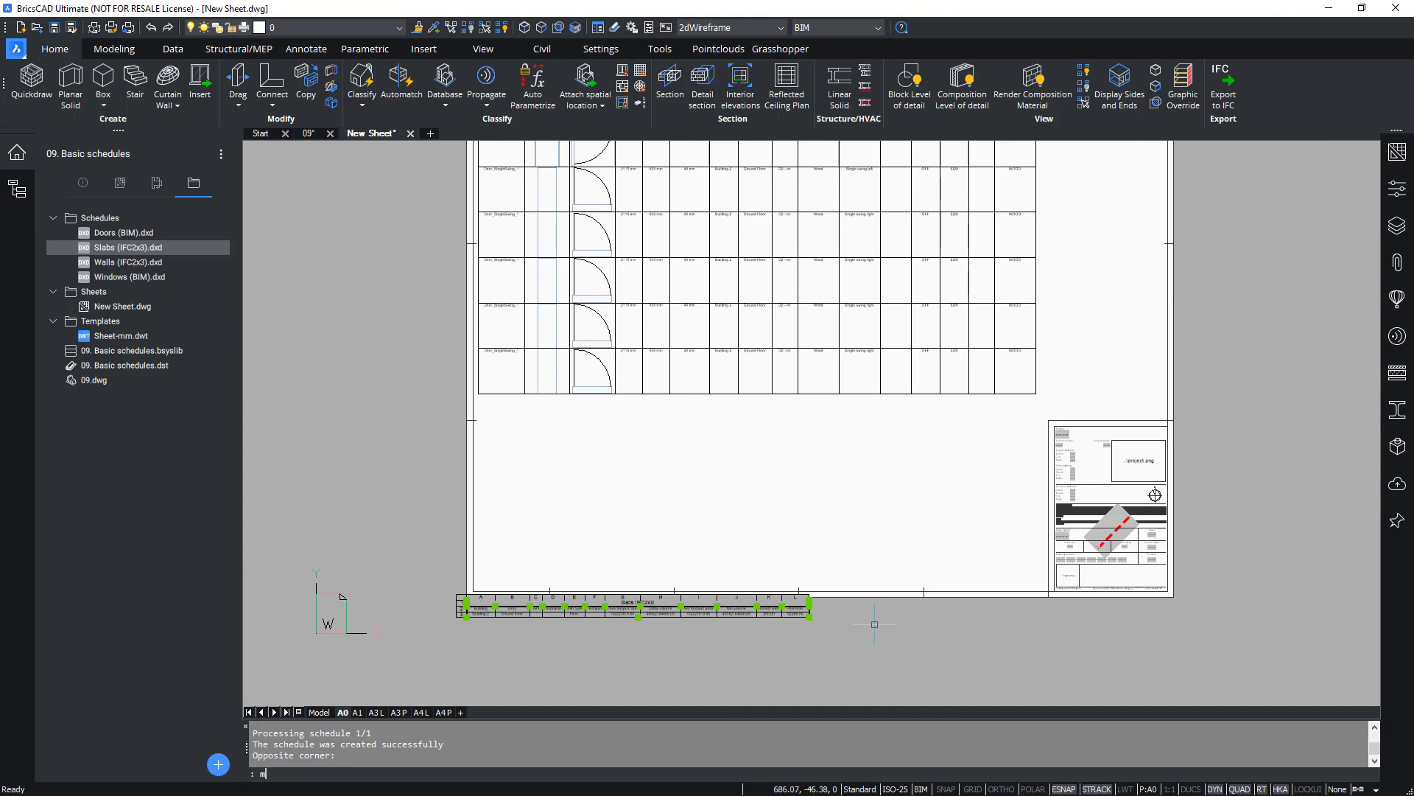
key("Return")
left_click(879, 638)
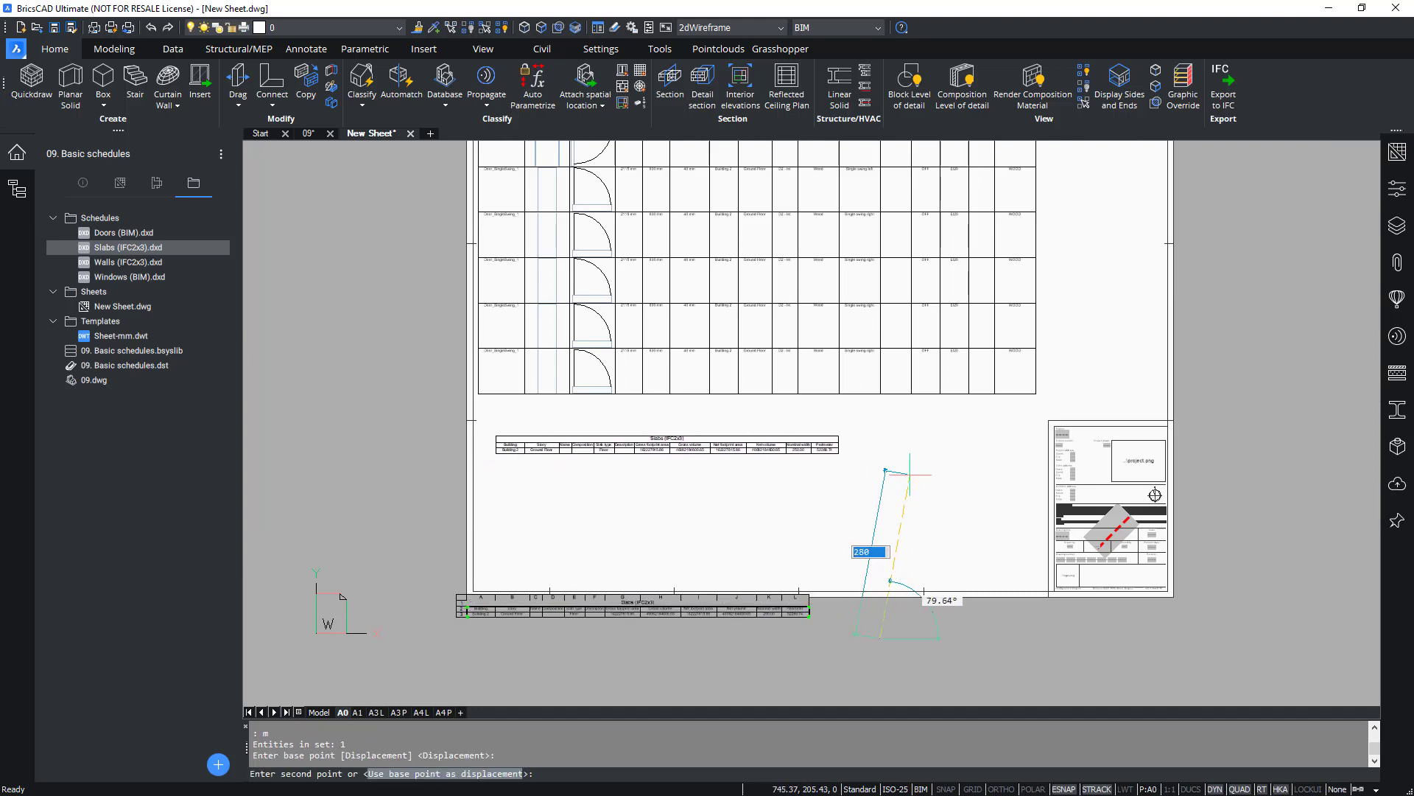
key("Escape")
key("Escape")
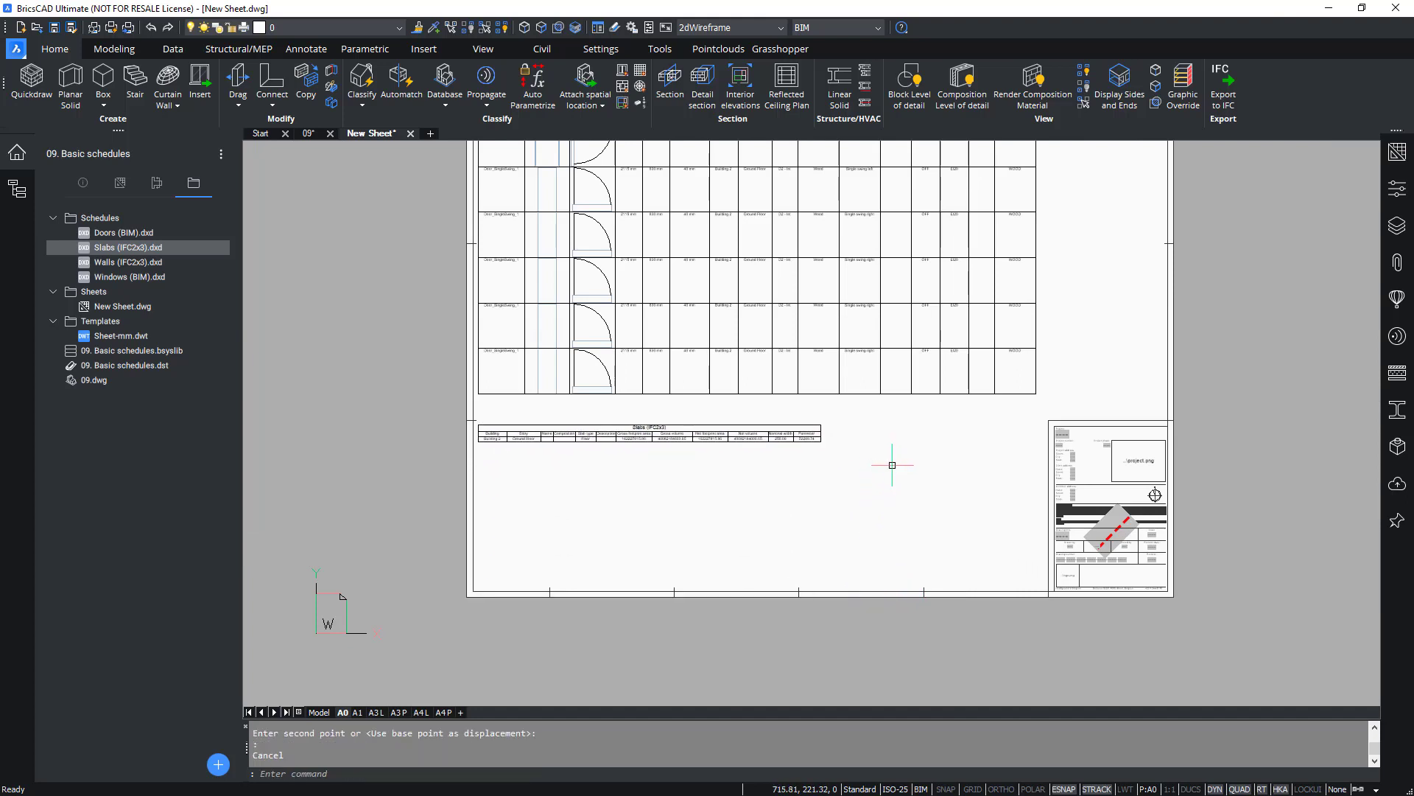
middle_click_drag(882, 474, 856, 573)
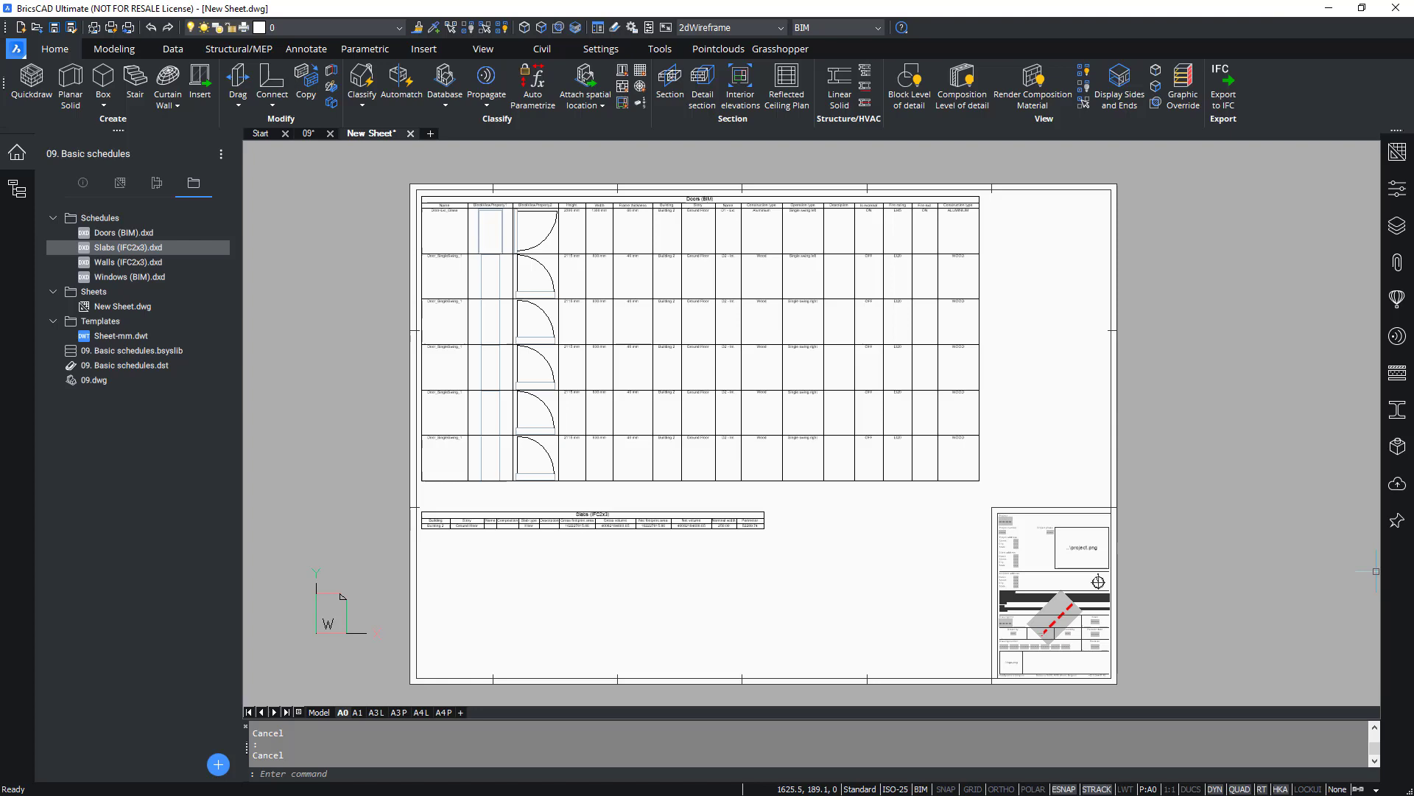
Step: Open the Doors (BIM) schedule definition for editing and view its BIM_DOOR block-reference filter
left_click(131, 236)
right_click(130, 236)
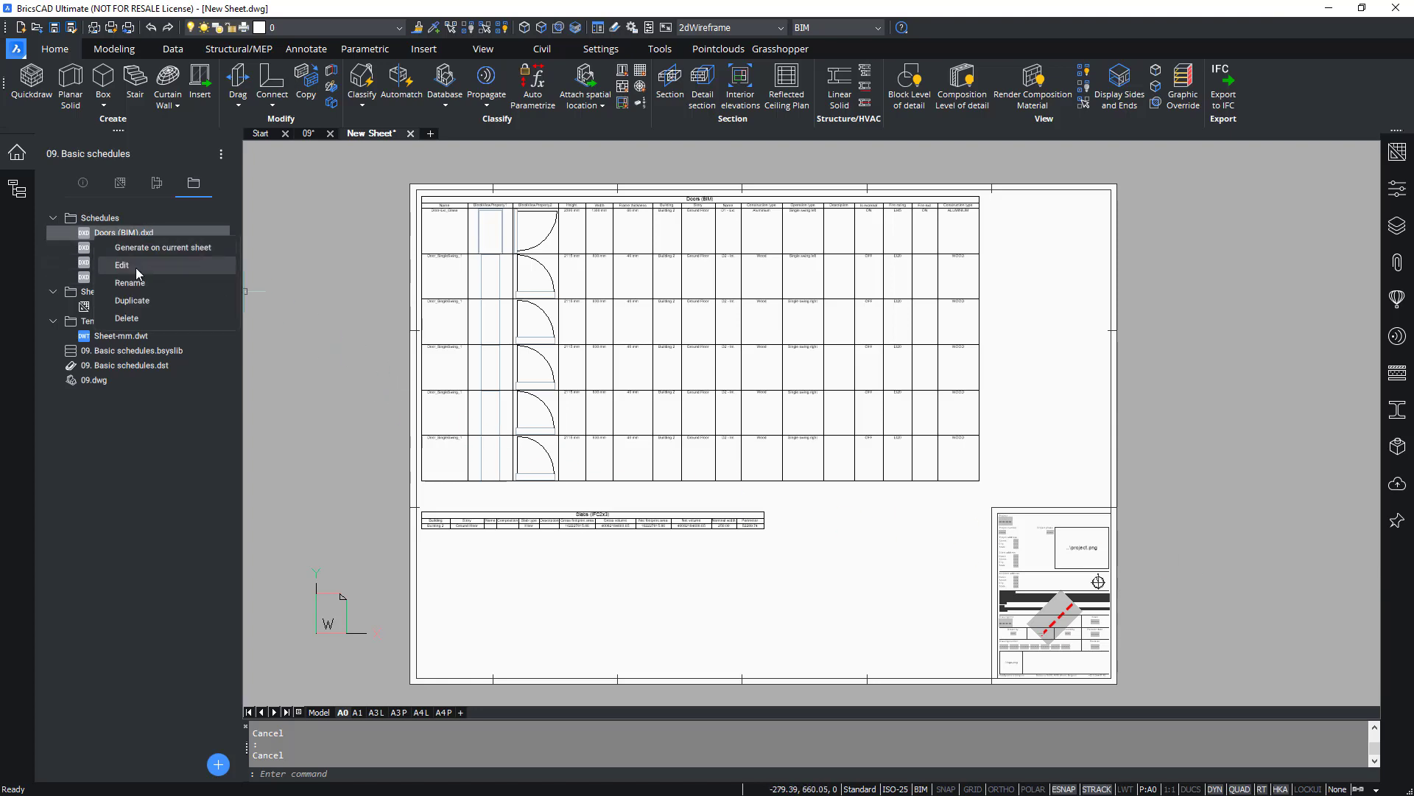
left_click(122, 266)
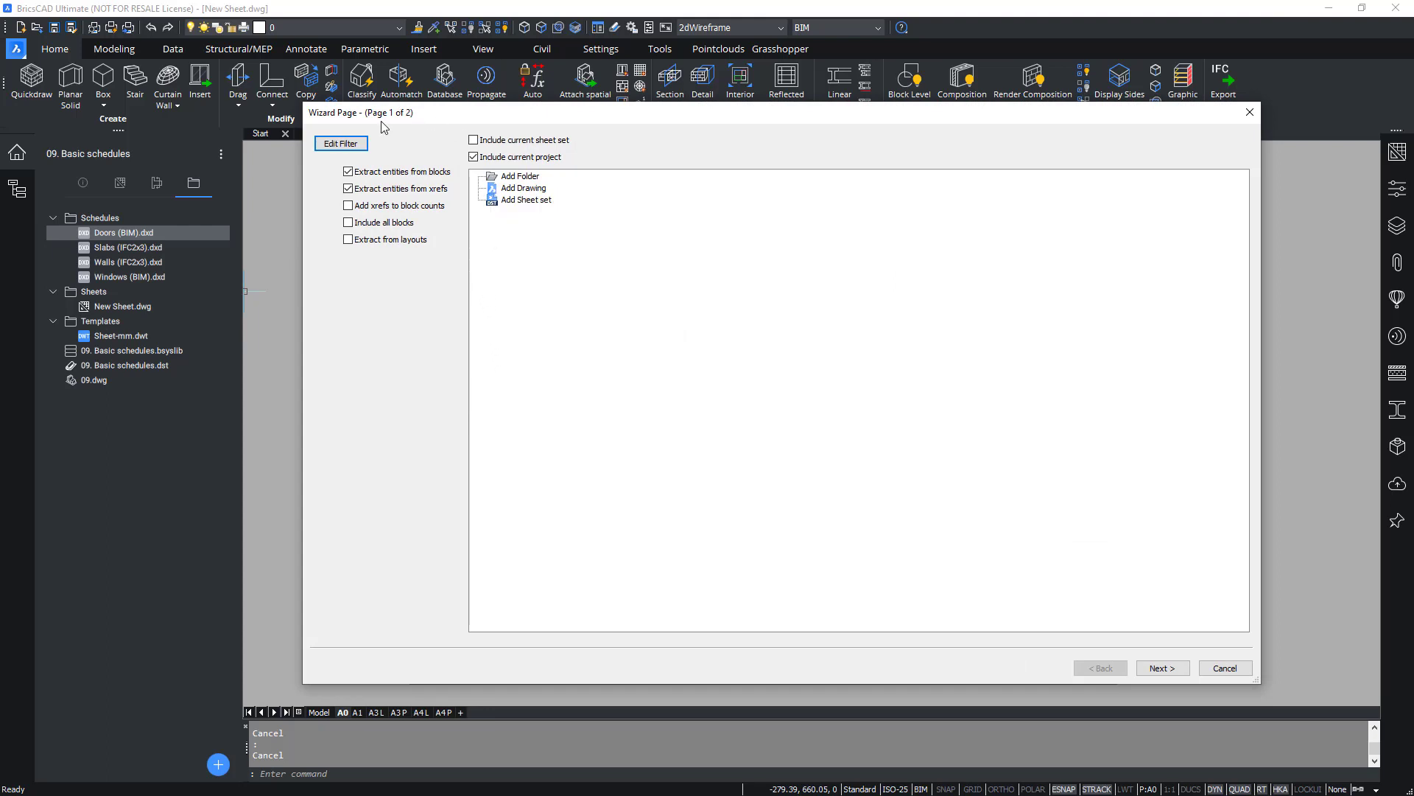
left_click(359, 145)
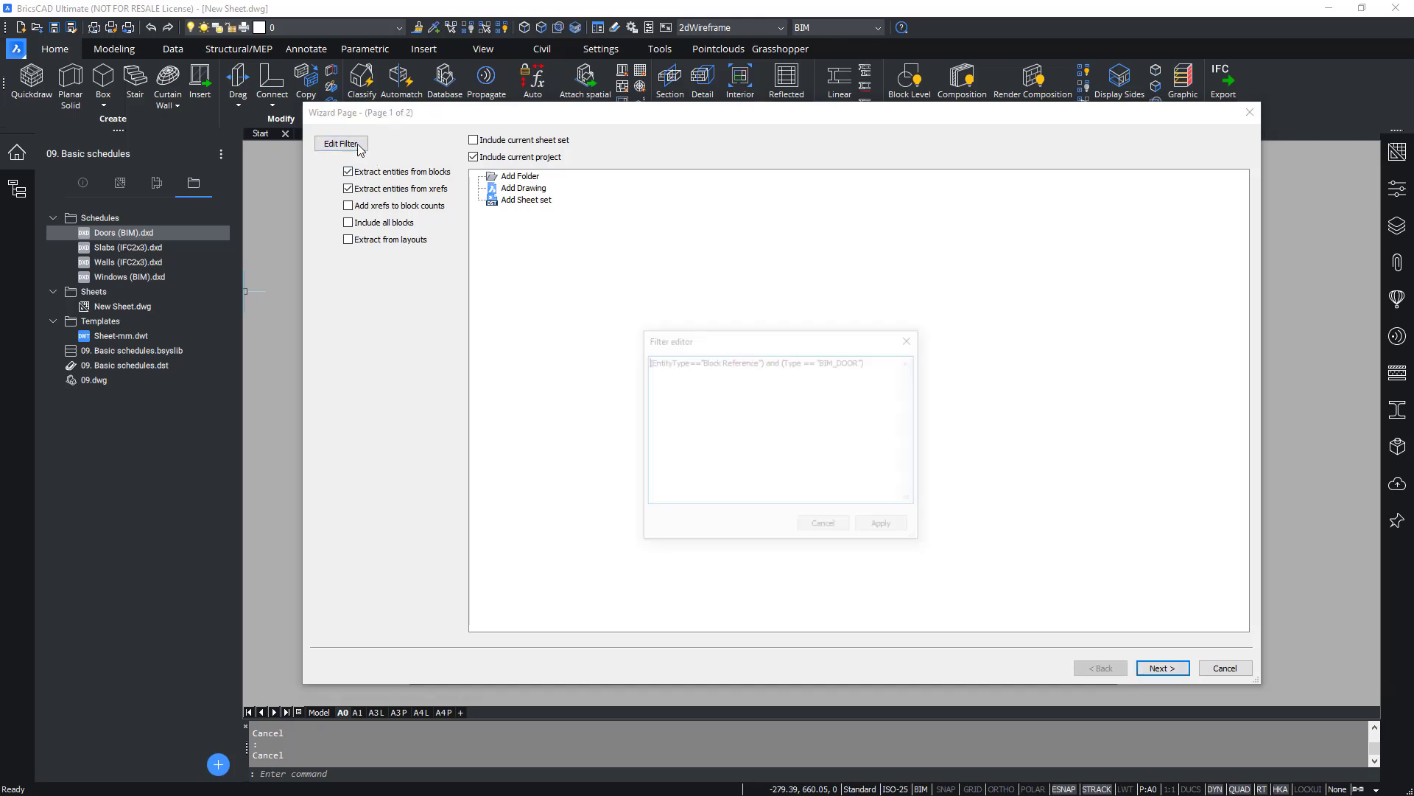
mouse_move(899, 395)
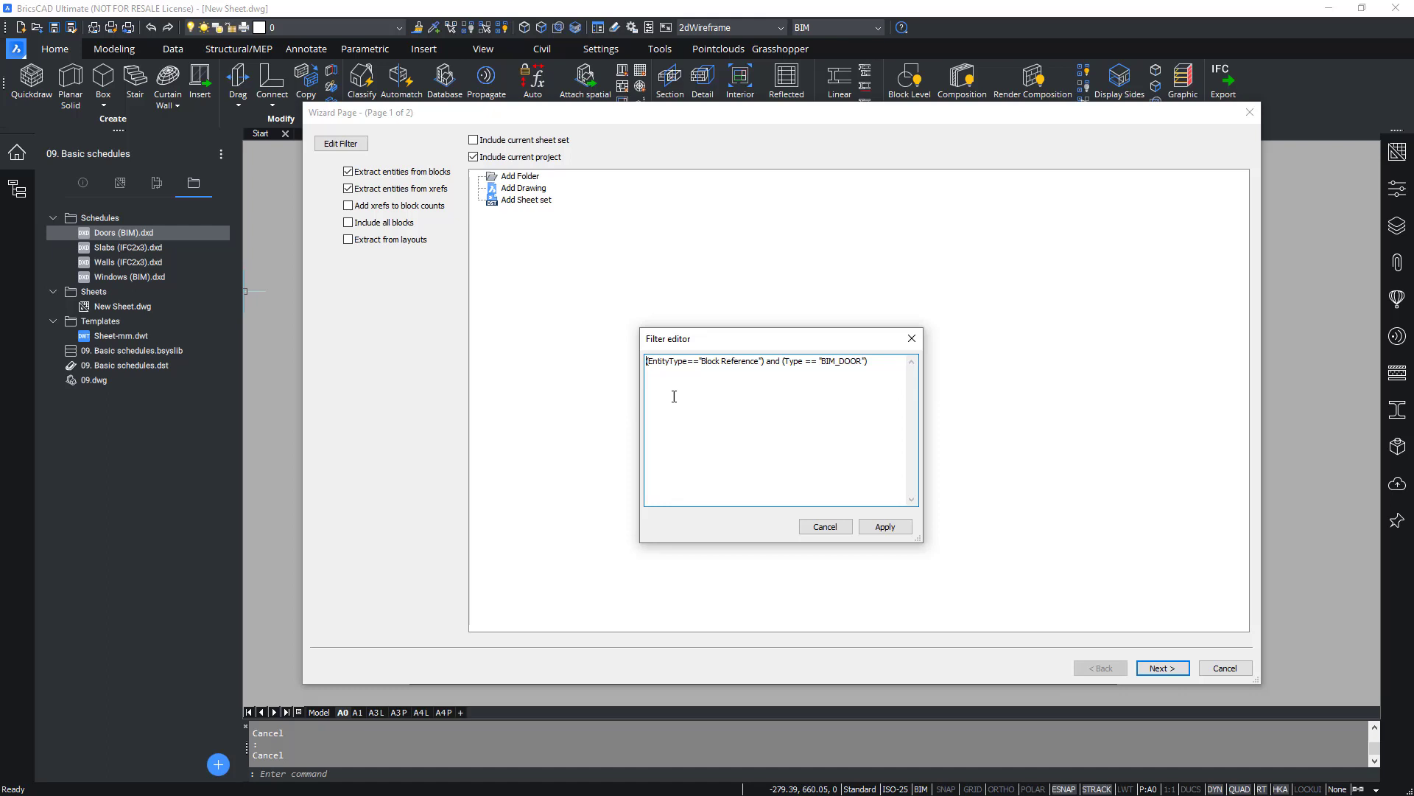
mouse_move(784, 396)
left_click(914, 339)
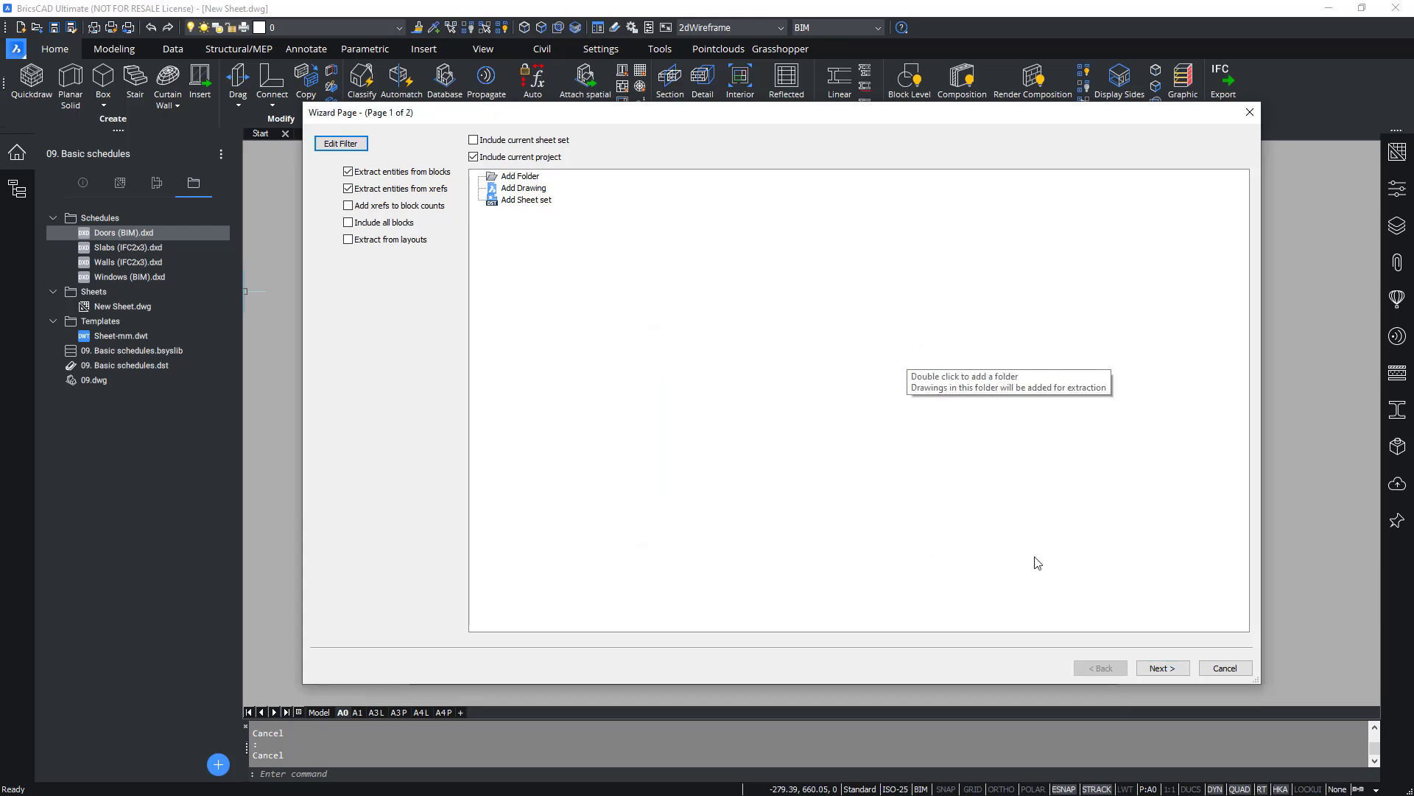
Step: Scroll through the door properties checked on the wizard's Properties page, then cancel the definition unchanged
left_click(1161, 671)
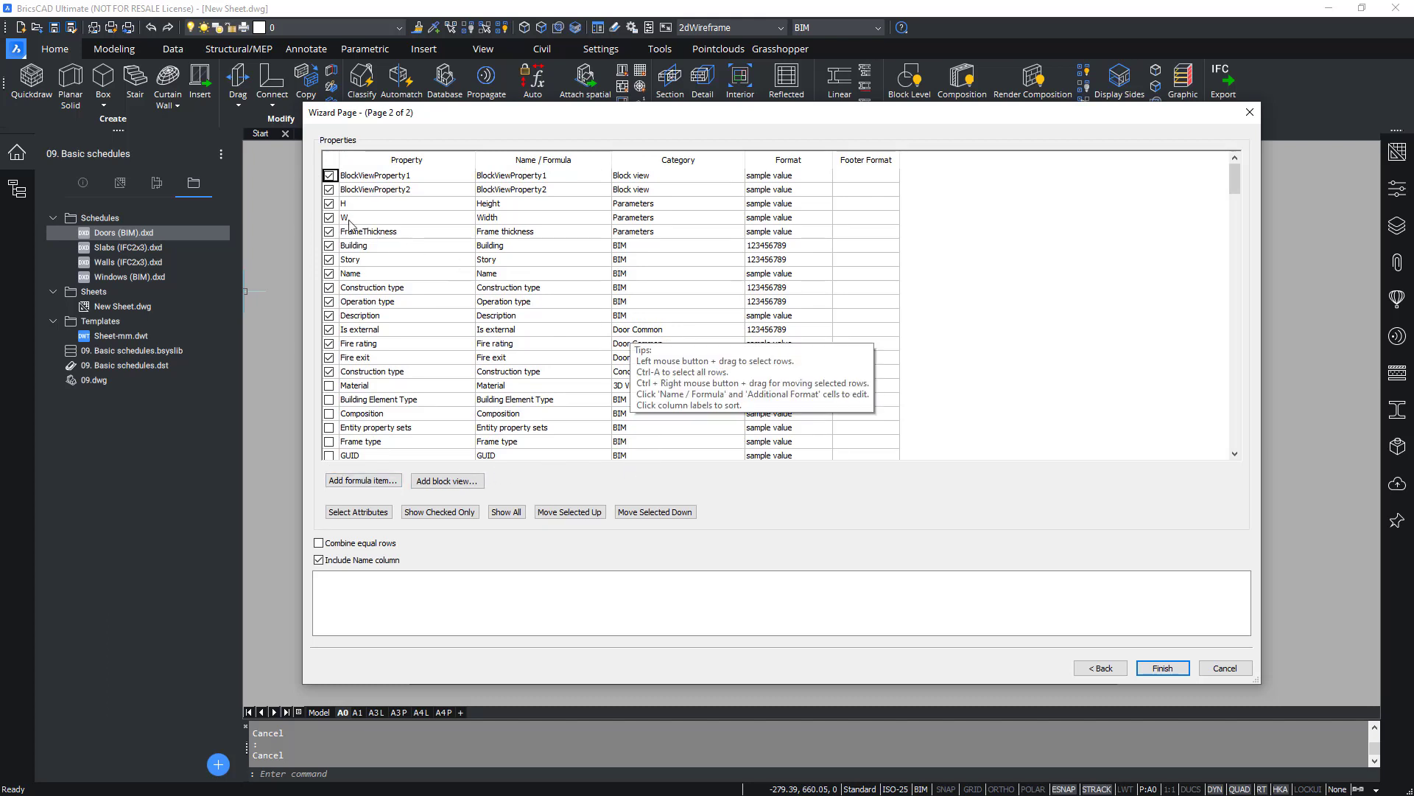
scroll(368, 221, "down", 1)
scroll(361, 263, "up", 1)
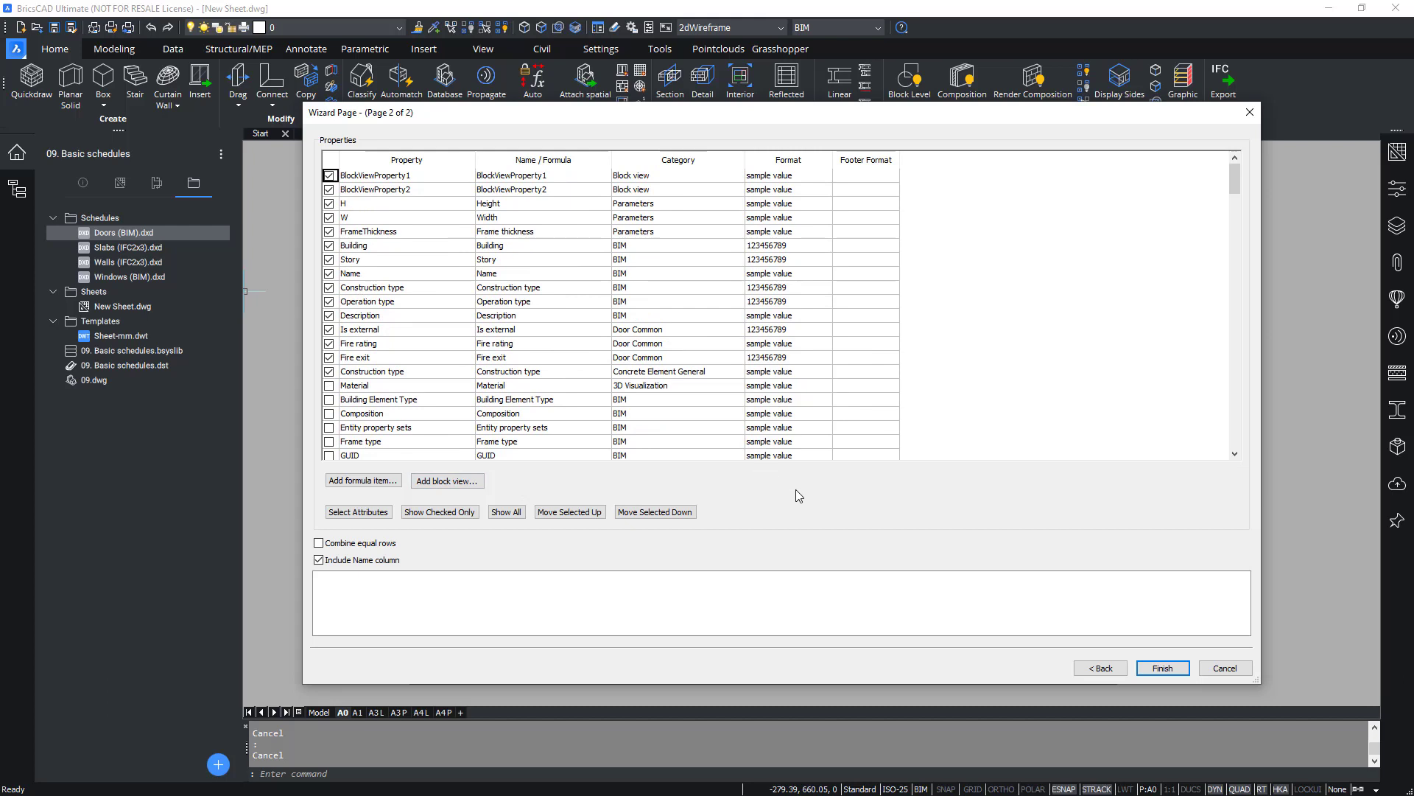
left_click(1224, 669)
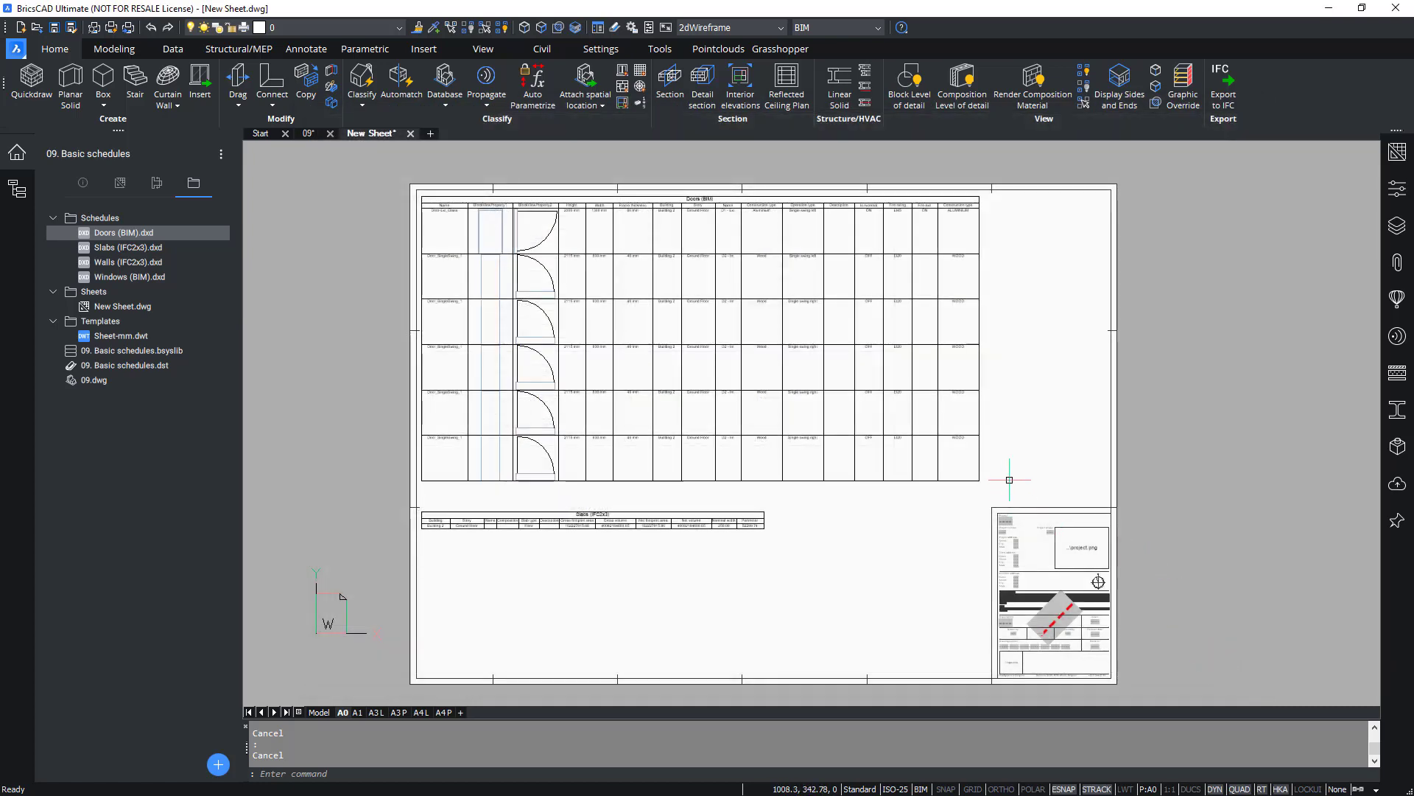
Step: Run Update datalink on the Doors (BIM) table from the Table quad, then reselect the table
left_click_drag(1032, 407, 976, 472)
mouse_move(1005, 461)
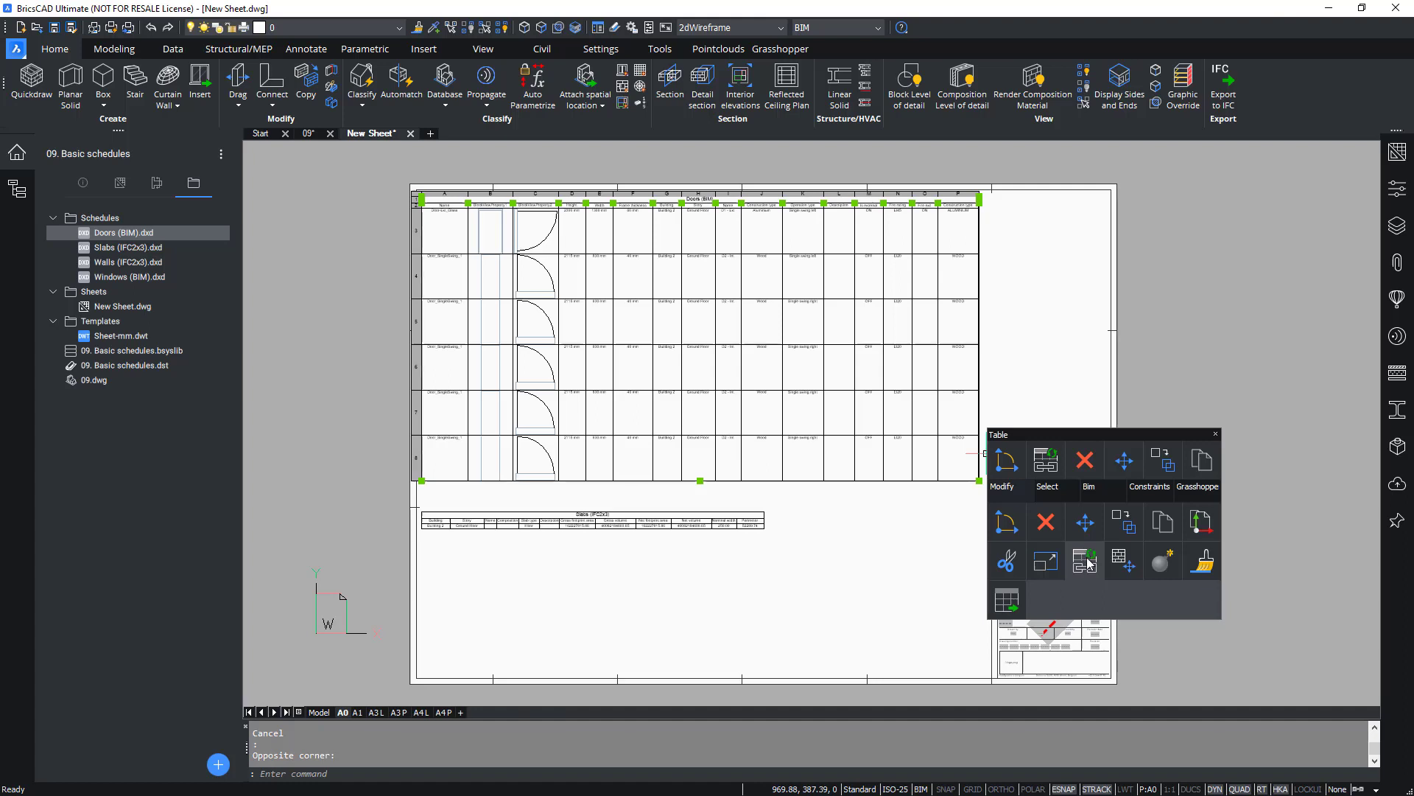
left_click(1087, 561)
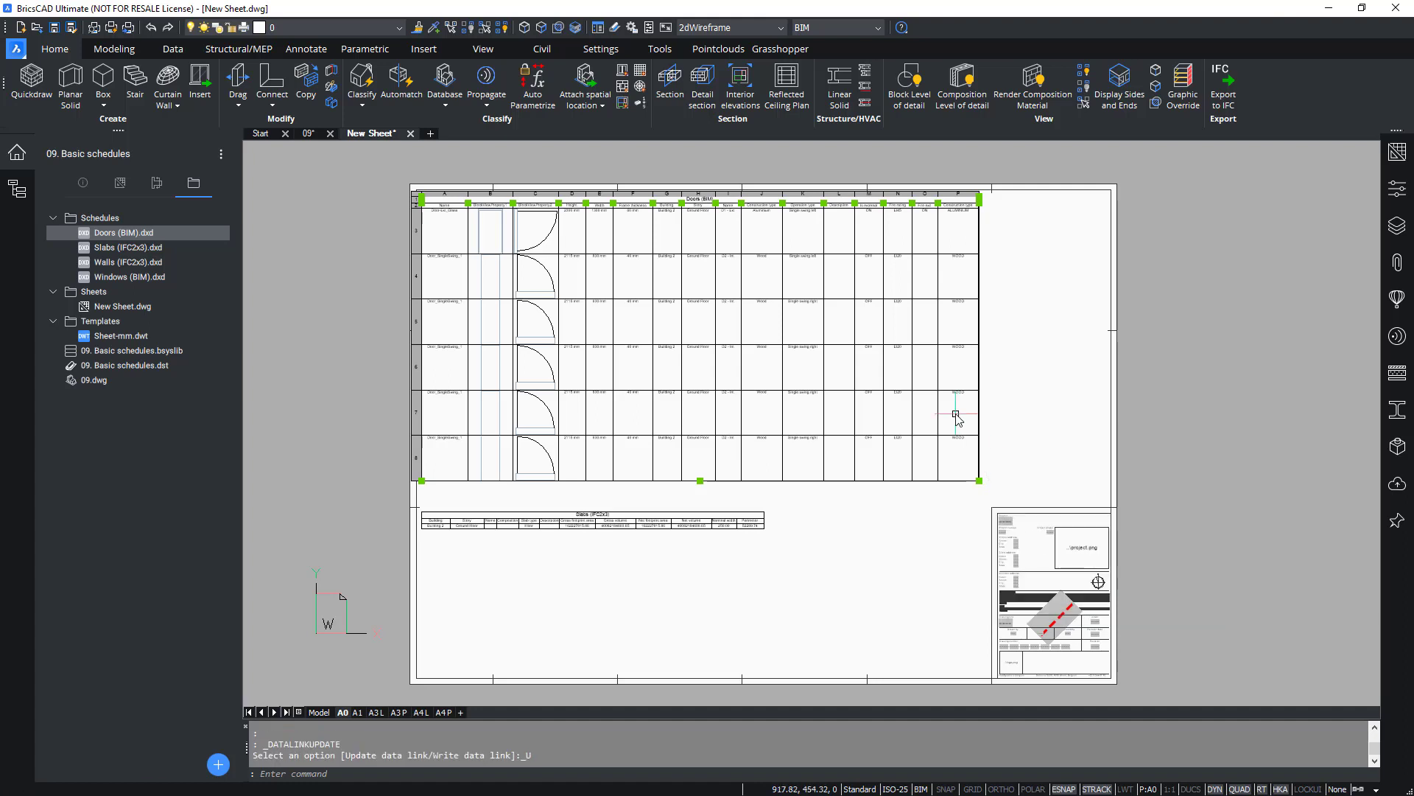
left_click(1039, 394)
left_click(950, 431)
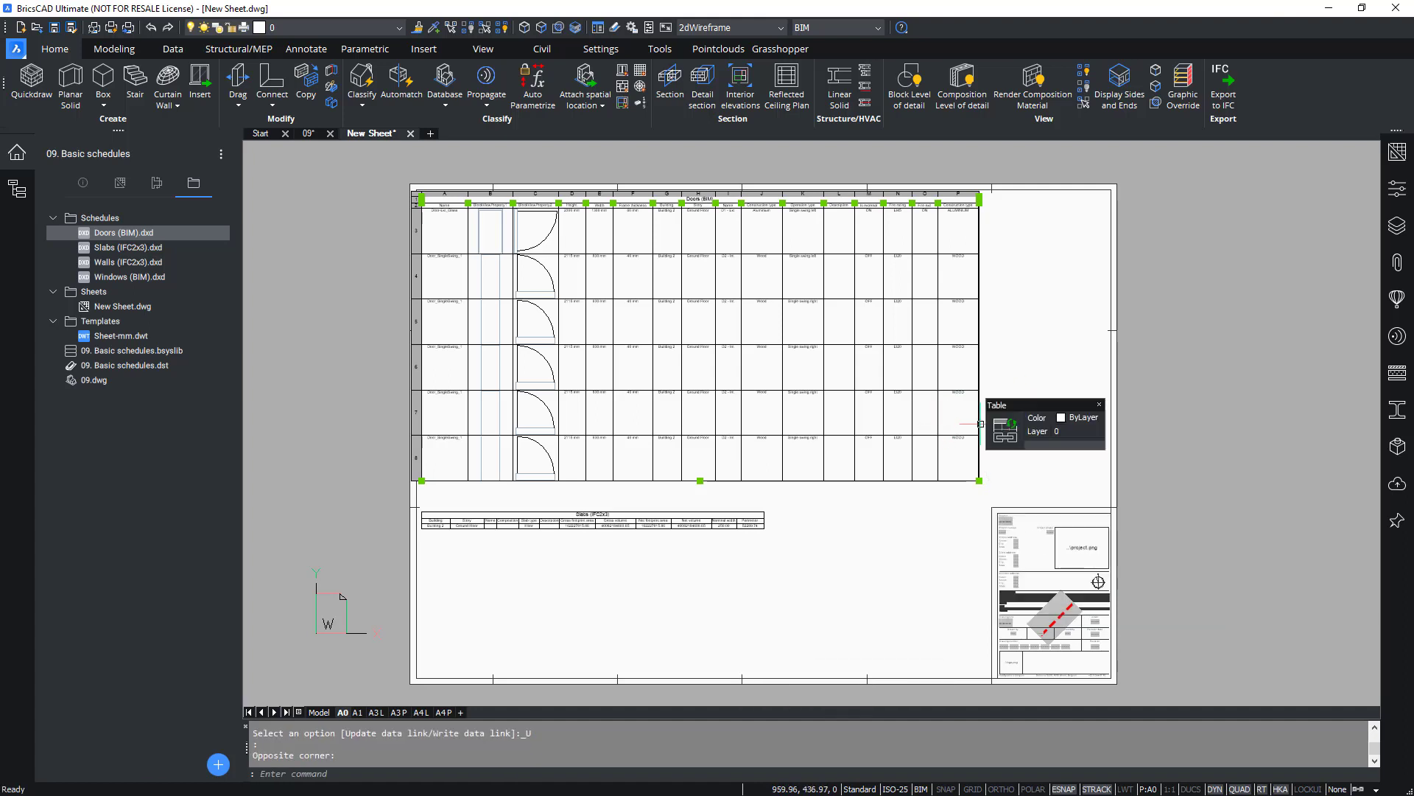
mouse_move(1006, 435)
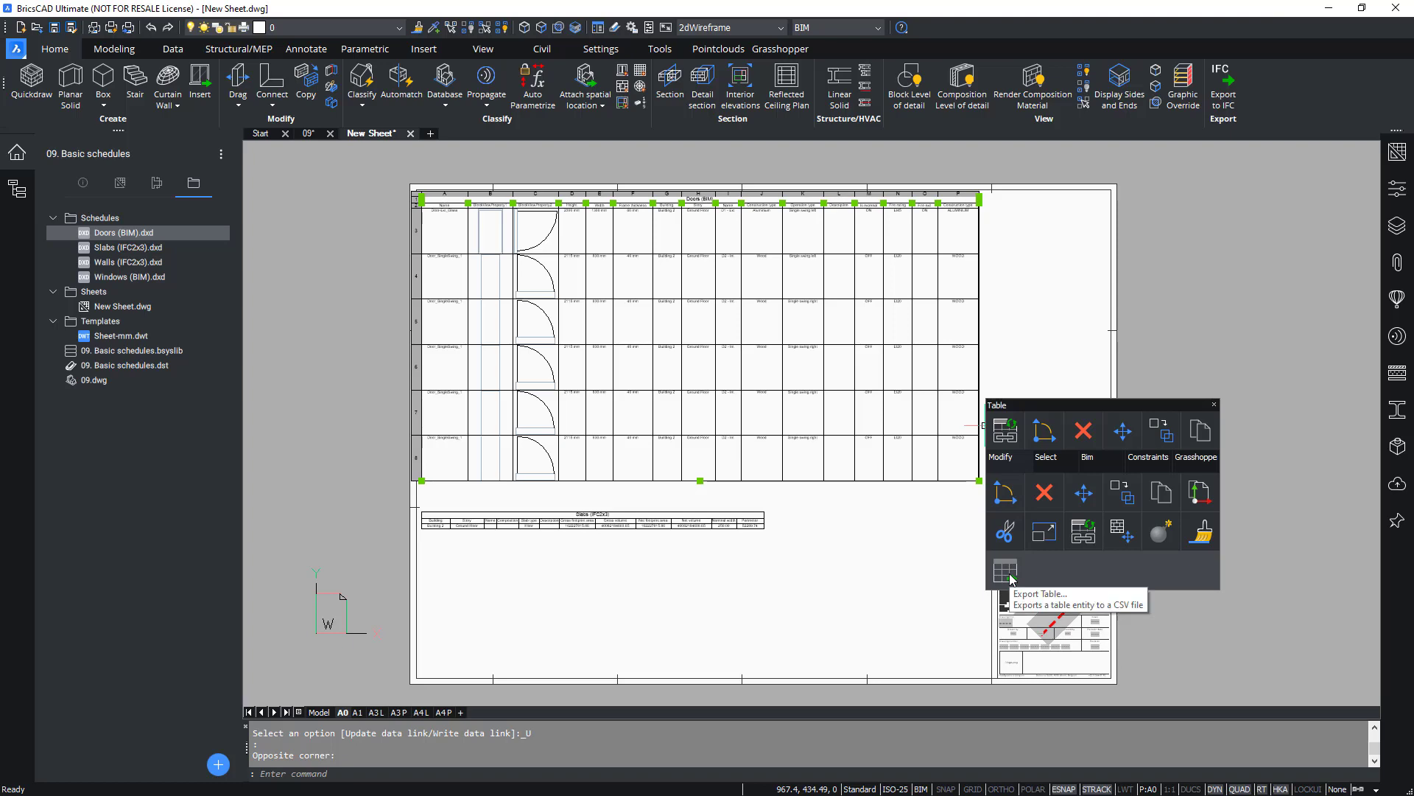
left_click(1006, 571)
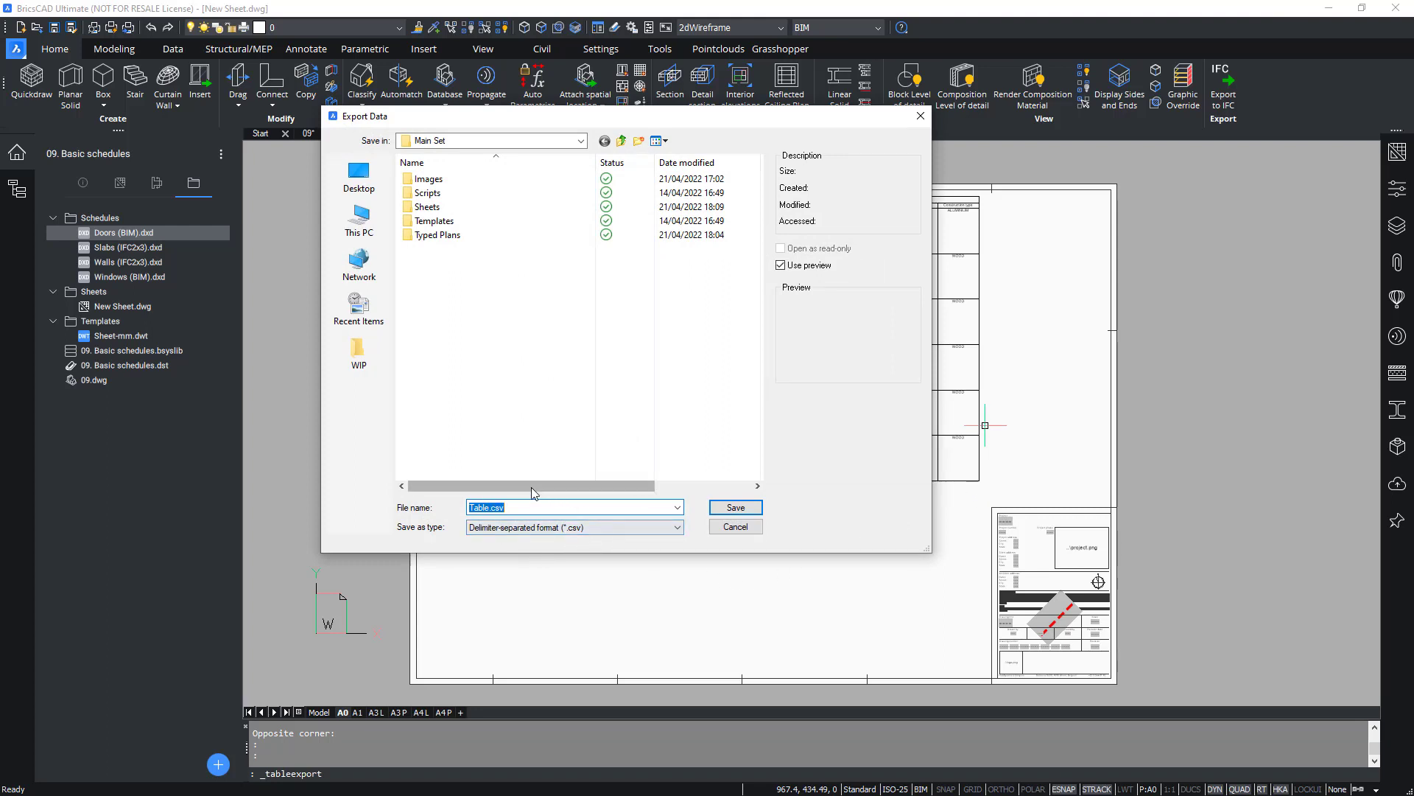
left_click(748, 528)
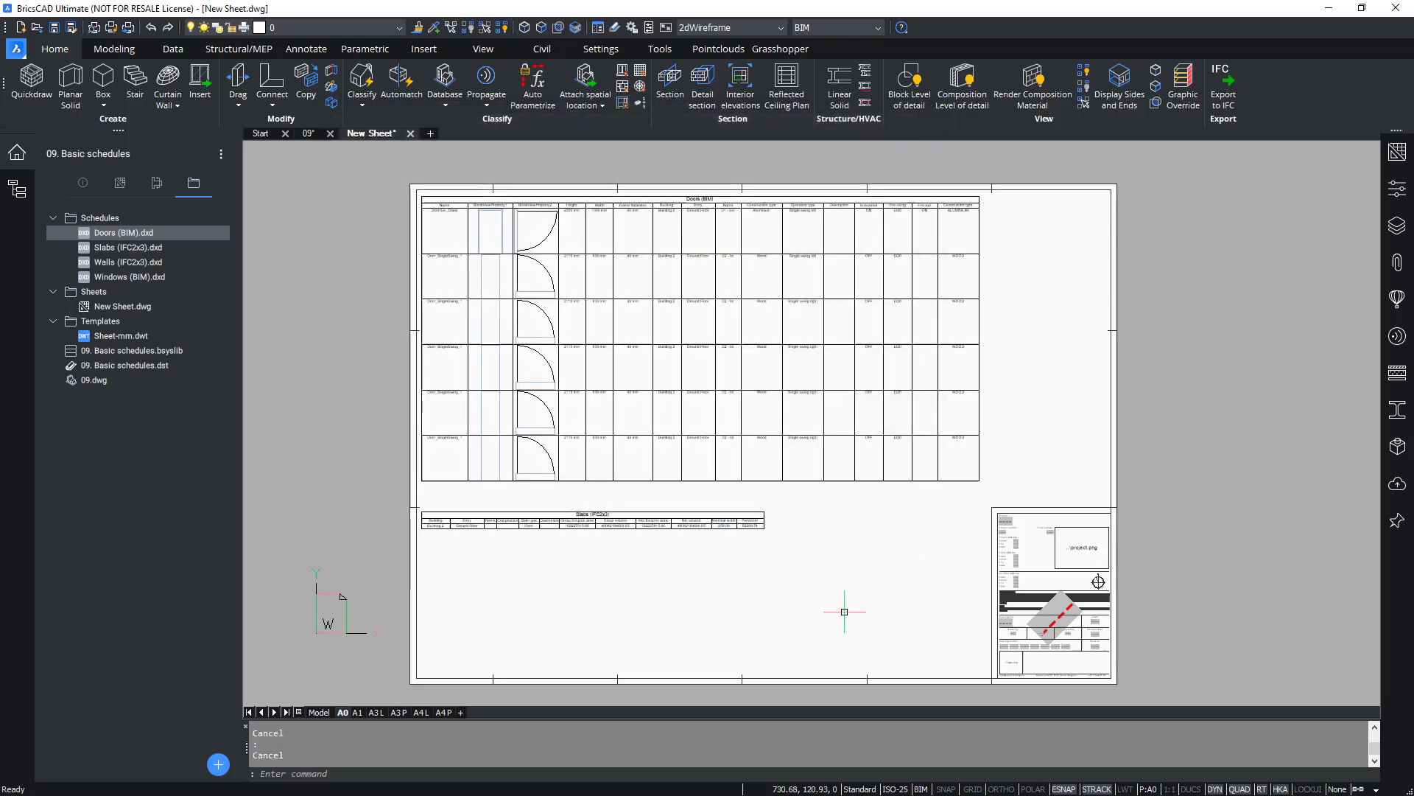